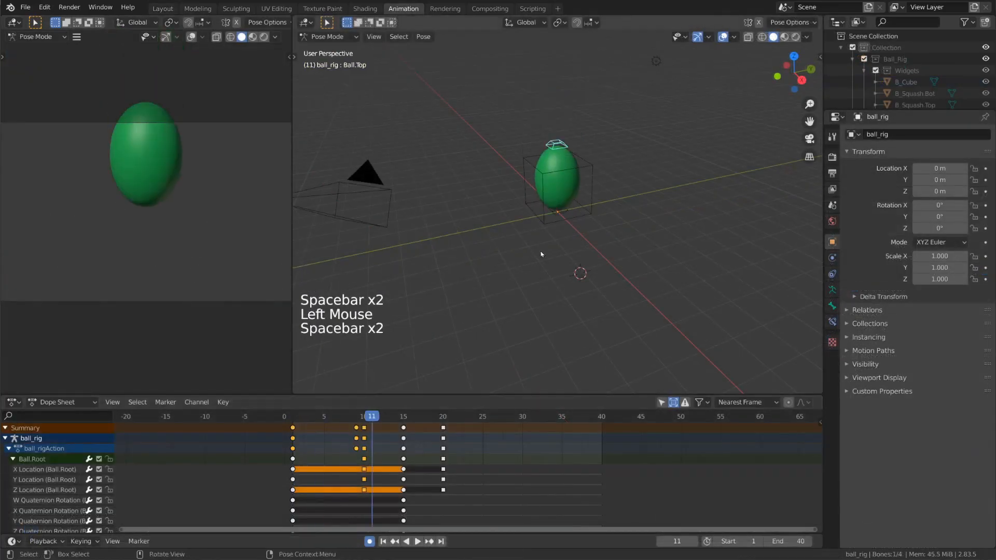
Step: Key the ball's top control at frame 11 by clearing its location and adjusting its position, and play the animation
key(alt+g)
click(597, 271)
alt+scroll(597, 272, down, 1)
key(alt+g)
alt+scroll(598, 272, down, 1)
key(g)
alt+scroll(598, 272, up, 1)
key(g)
click(598, 272)
key(space)
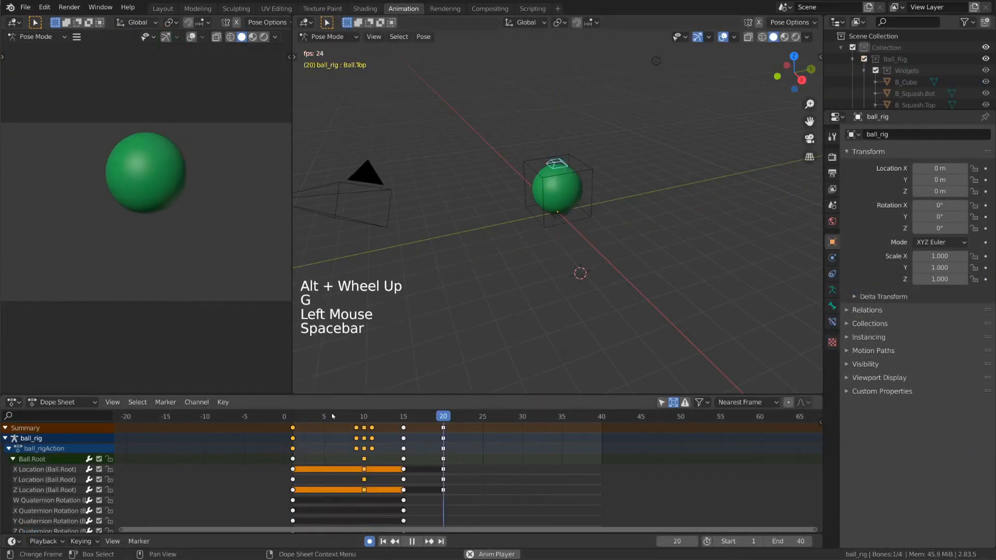
Step: Duplicate the stretched-ball keyframe at frame 9 to frame 11 and play the animation
key(space)
click(372, 417)
click(356, 416)
key(shift+d)
click(355, 417)
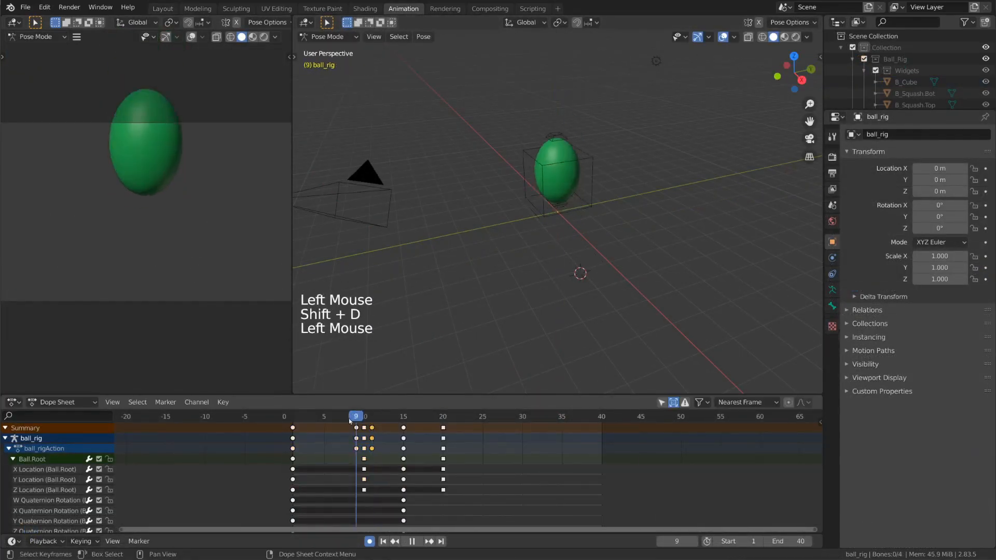
key(space)
key(space)
click(322, 416)
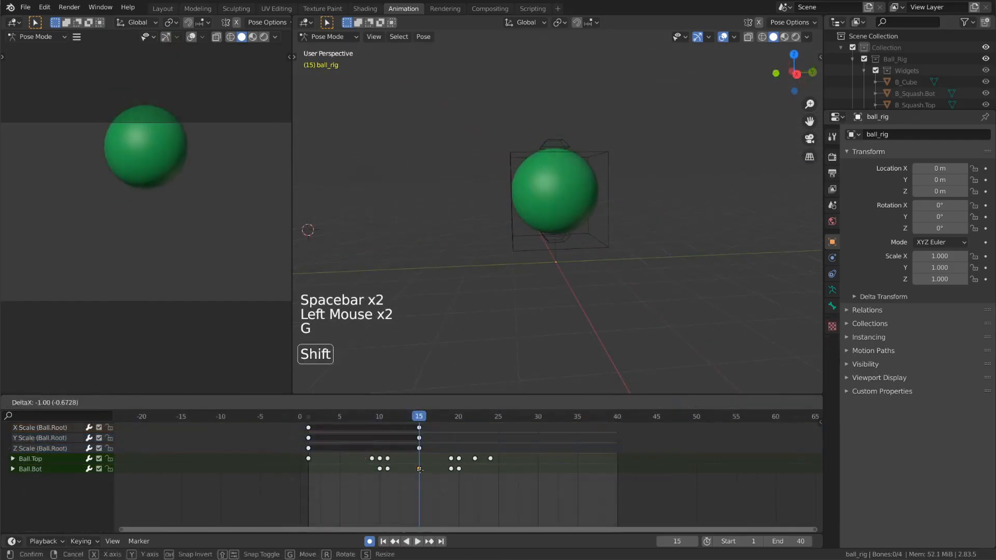
Step: Move the Ball.Bot keyframe one frame earlier to frame 15 and preview the motion
click(419, 469)
key(space)
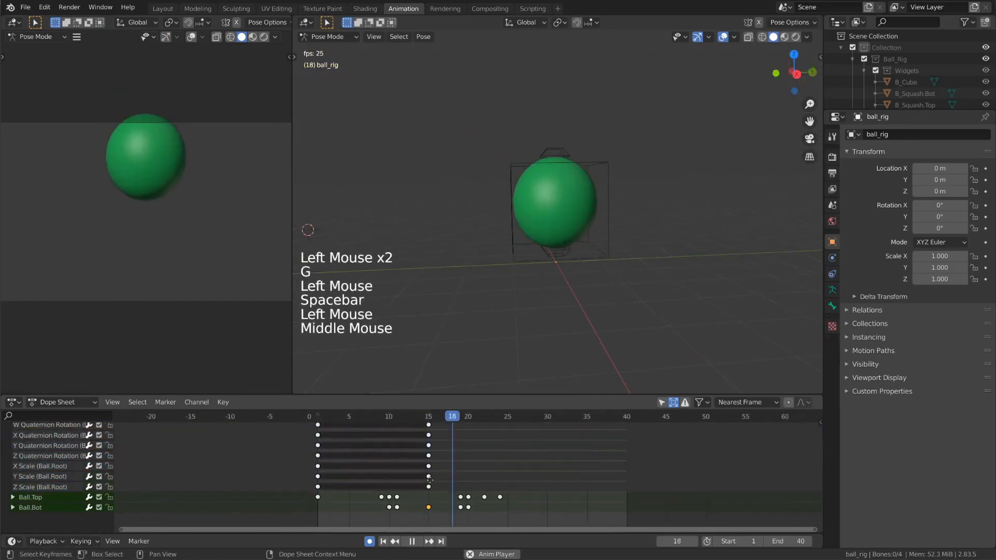
key(space)
Step: Collapse the Ball.Root channels in the Dope Sheet and play the animation from its beginning
middle_drag(430, 446, 440, 522)
click(12, 460)
click(321, 416)
key(space)
key(space)
click(372, 415)
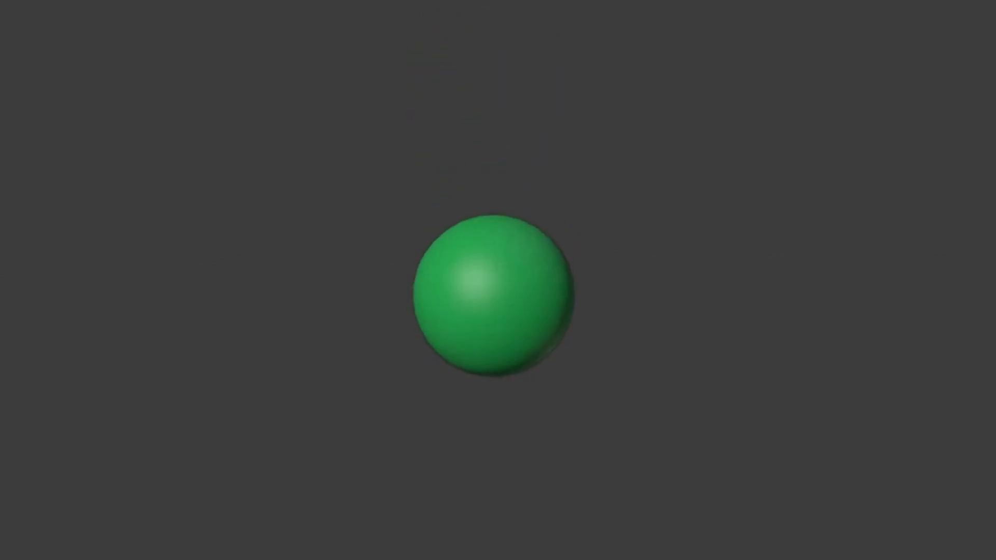
Step: Try to scale all keyframes in time from frame 1 to stretch the animation
key(a)
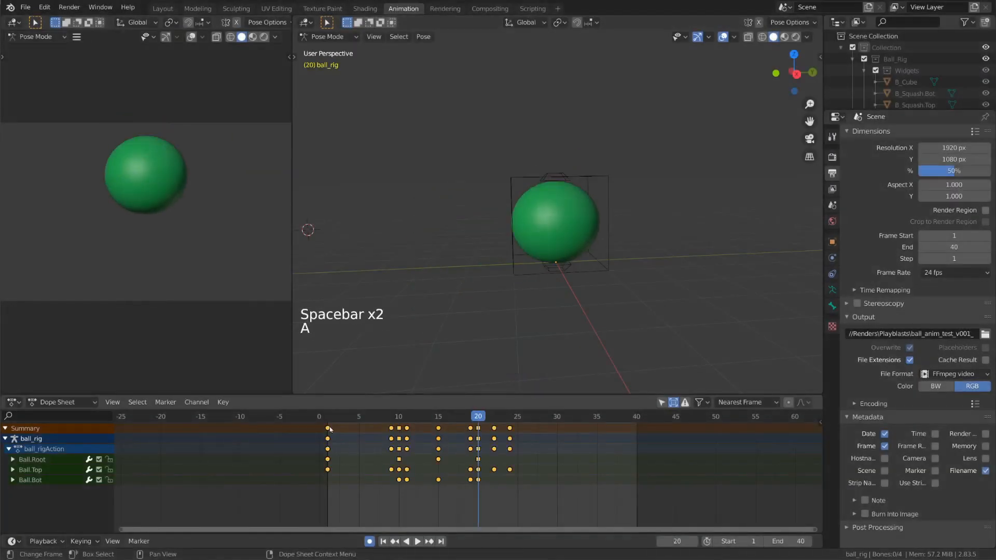
click(330, 427)
click(327, 417)
key(a)
key(s)
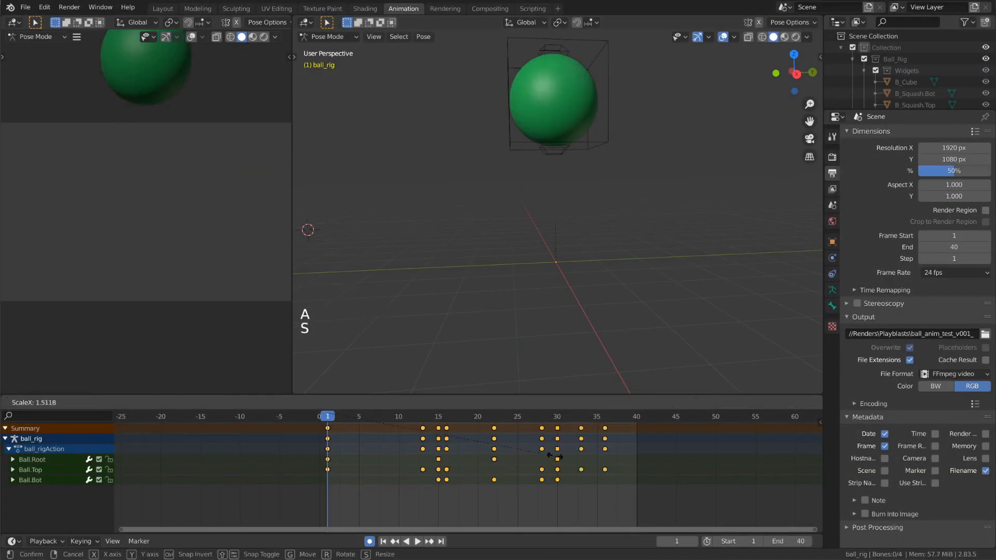
right_click(497, 465)
Step: Try to move the keyframe at frame 15 to another frame
key(alt+a)
click(438, 429)
key(g)
right_click(431, 430)
Step: Delete the keyframes at frames 22 and 24 and the ones at frames 10 and 11
click(509, 428)
shift+click(494, 429)
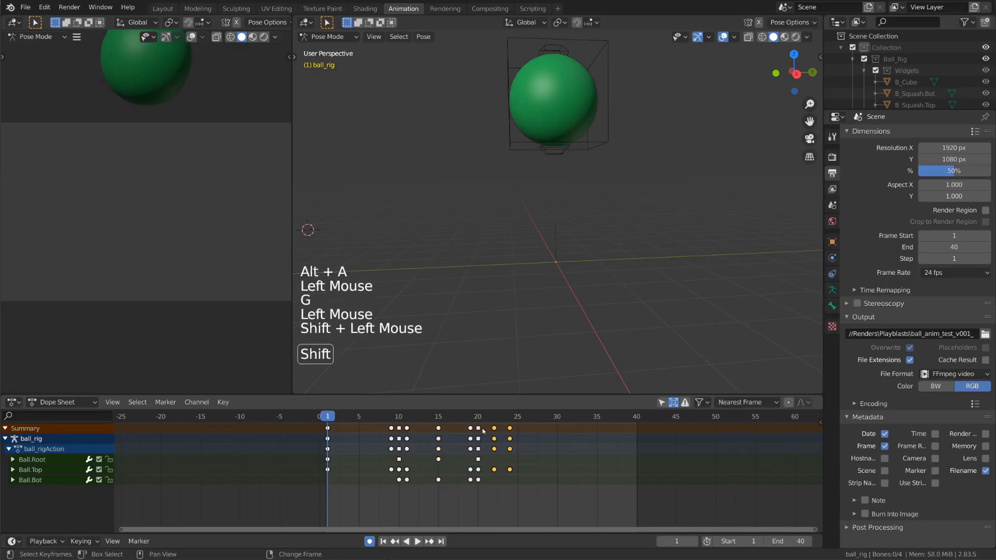
key(x)
click(399, 429)
shift+click(406, 428)
key(x)
Step: Undo the last keyframe deletions and selections
key(ctrl+z)
key(ctrl+z)
key(ctrl+z)
key(ctrl+z)
key(ctrl+z)
key(ctrl+z)
Step: Duplicate the frame 10 keyframe farther along the timeline and duplicate a box-selected group of keyframes
key(alt+a)
click(399, 428)
key(shift+d)
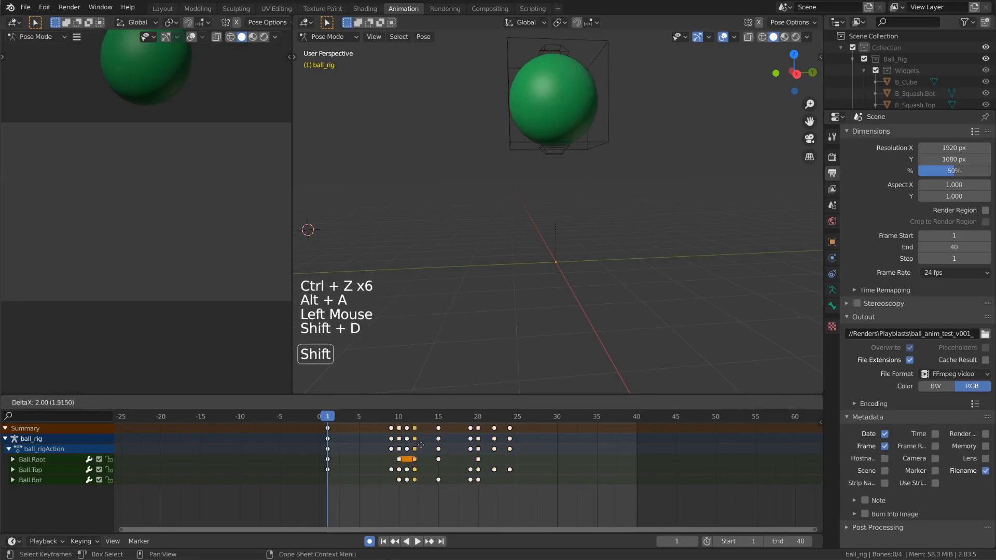
click(549, 428)
key(b)
key(shift+d)
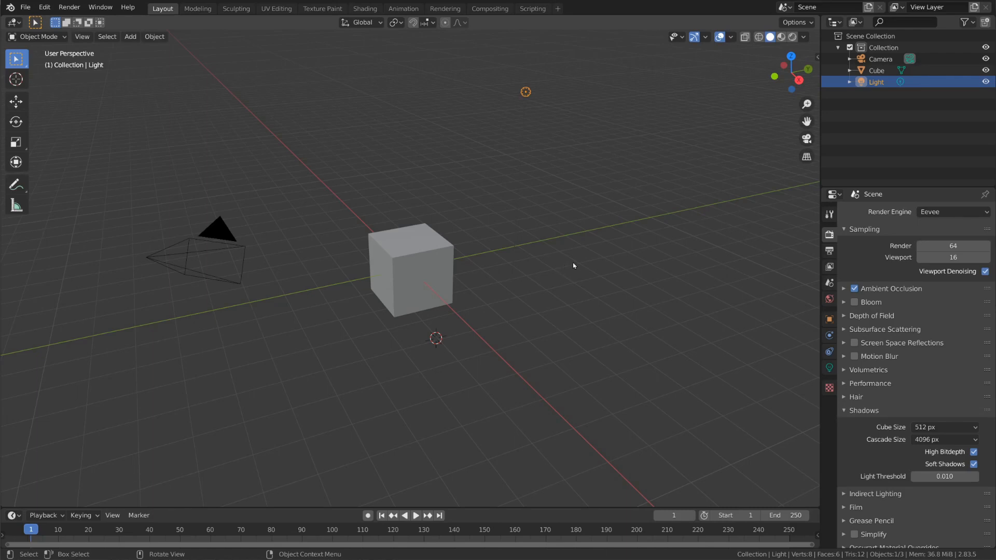
Step: Split the timeline area horizontally and turn the enlarged upper part into a Dope Sheet editor
right_click(451, 508)
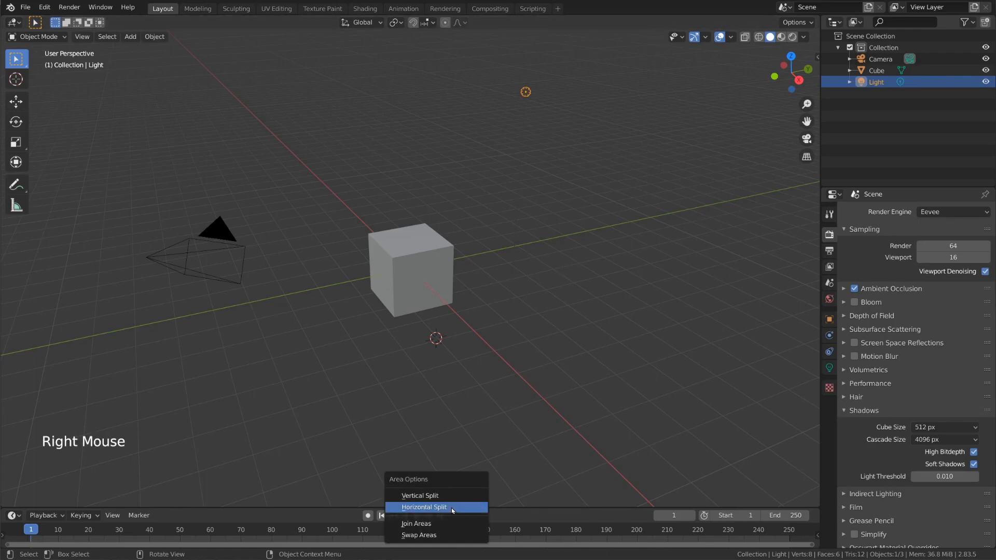
click(441, 508)
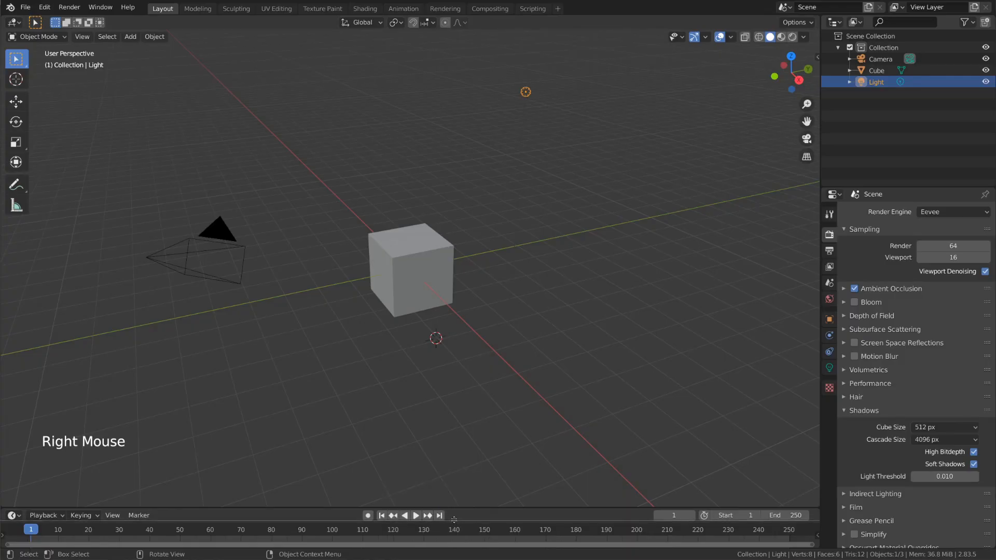
click(472, 526)
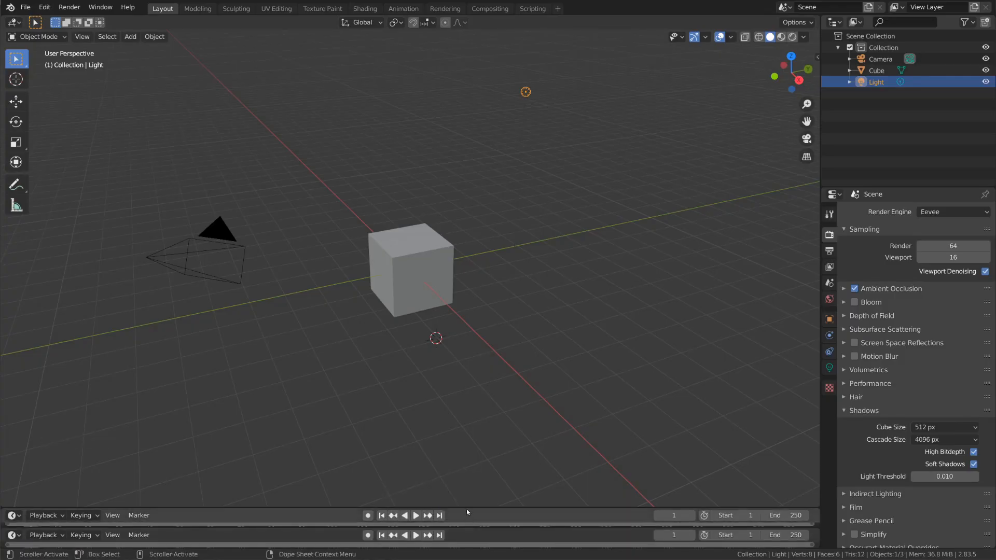
drag(466, 509, 481, 422)
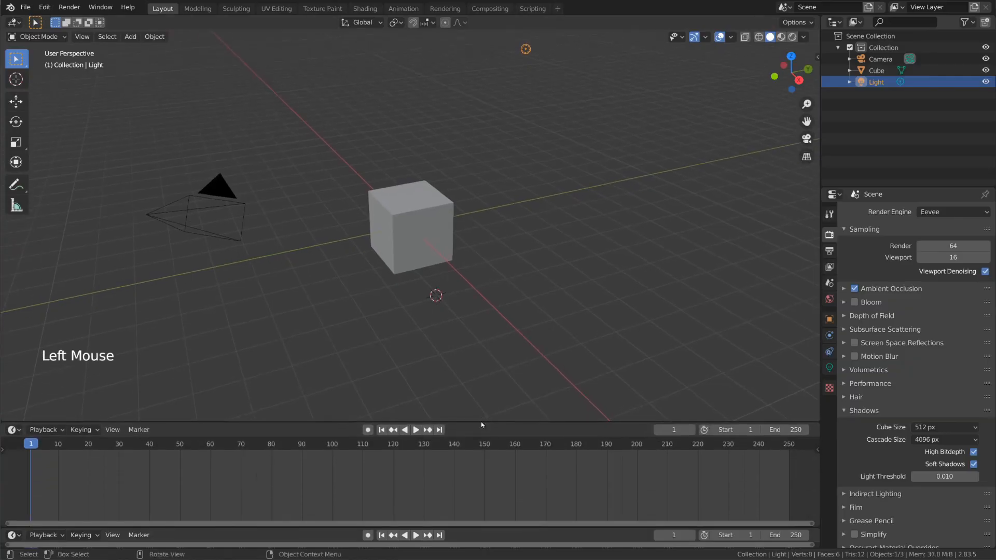
click(12, 430)
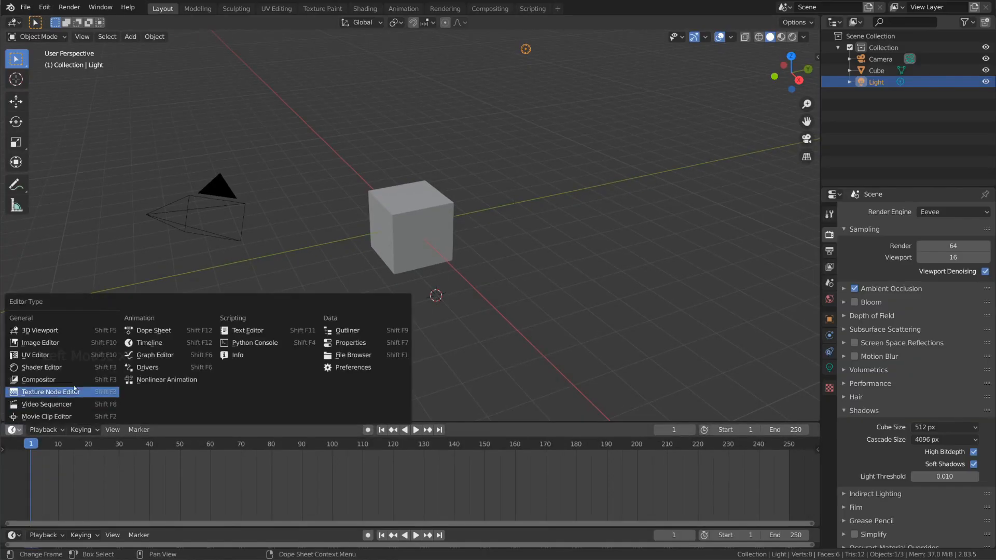
click(153, 331)
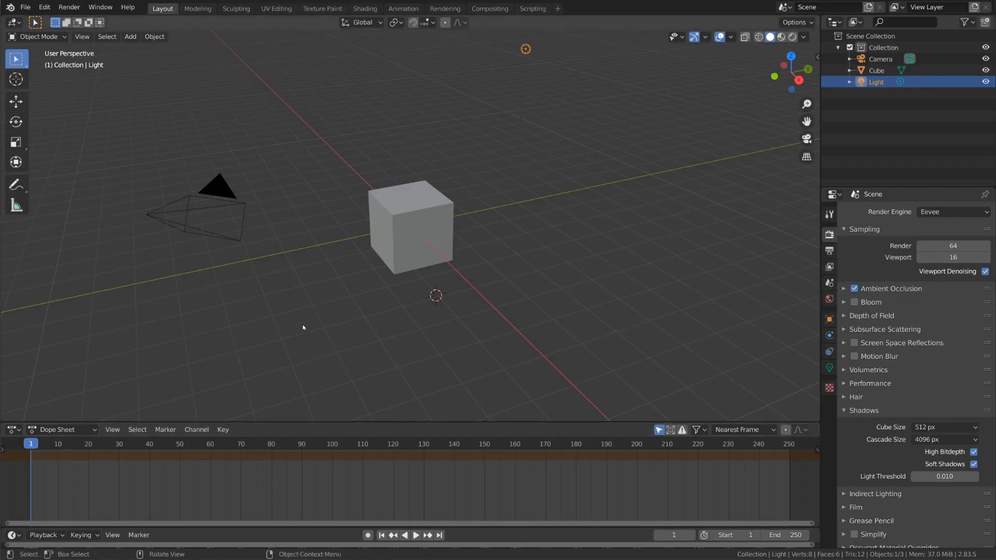
Step: Switch to the Animation workspace and test scrubbing and playback around frame 1
click(403, 8)
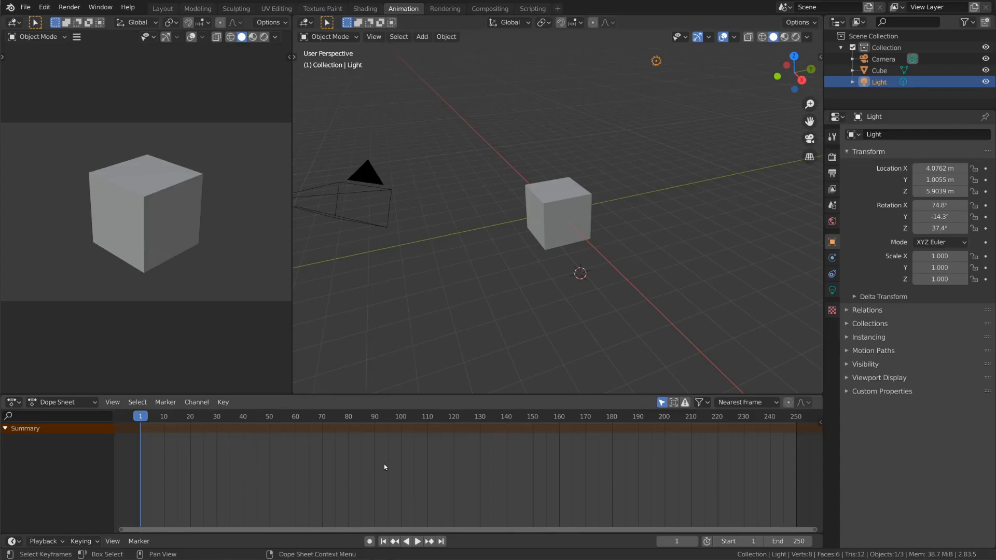
mouse_move(144, 416)
mouse_down()
mouse_move(272, 416)
mouse_move(140, 418)
mouse_up()
key(space)
key(space)
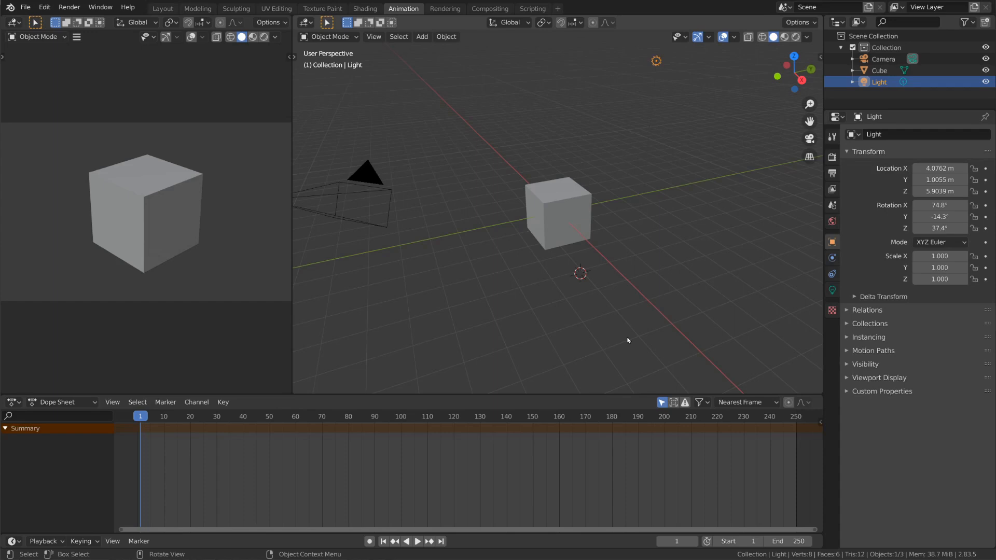
Step: Delete the default cube from the scene
click(553, 214)
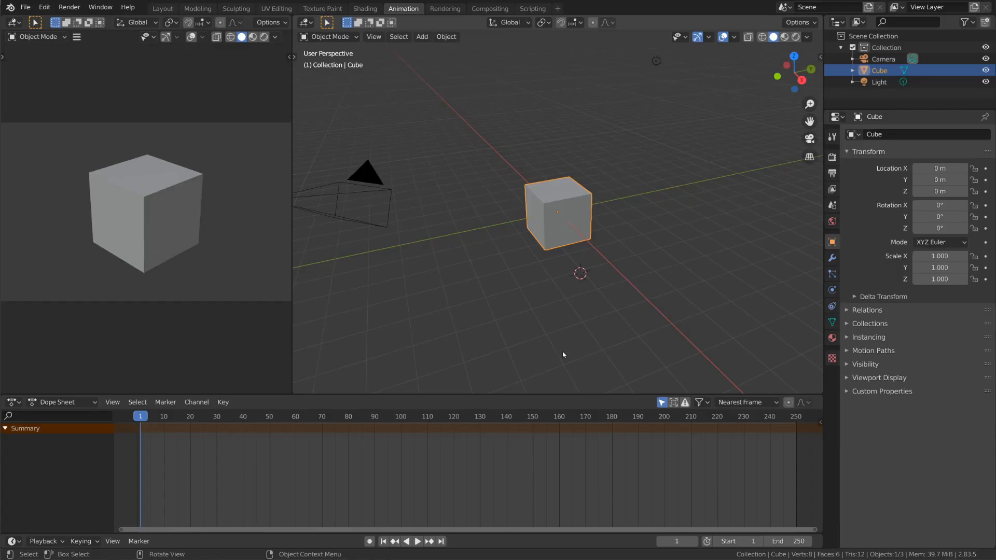
key(x)
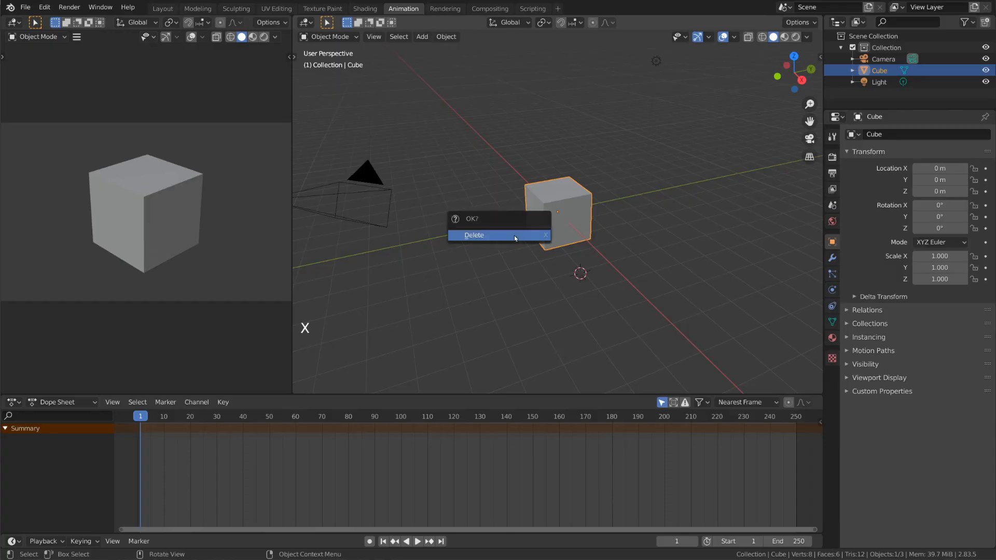
click(514, 235)
Step: Append the Ball_Rig collection from Ball_Rig.blend in the Final folder
click(25, 7)
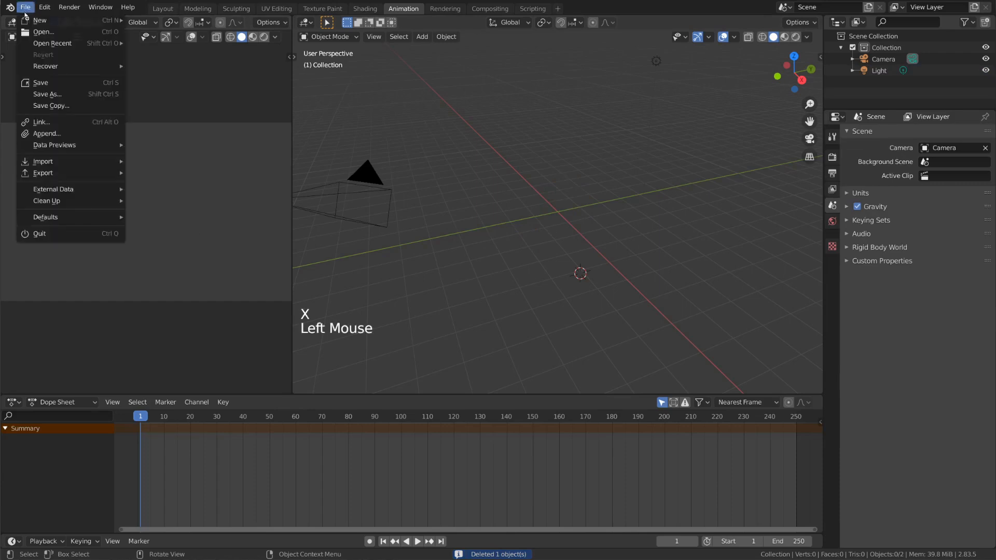
click(71, 134)
click(70, 253)
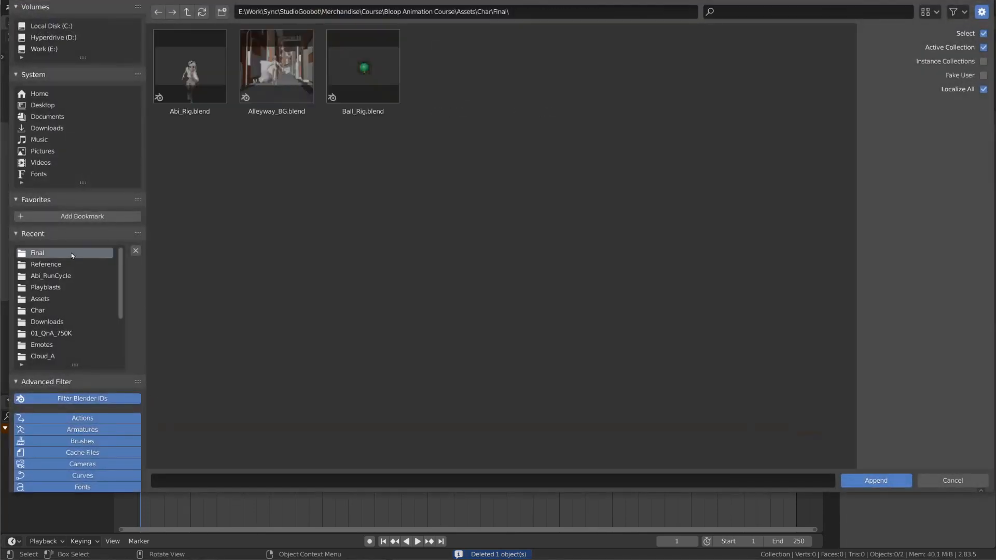
click(390, 92)
double_click(390, 92)
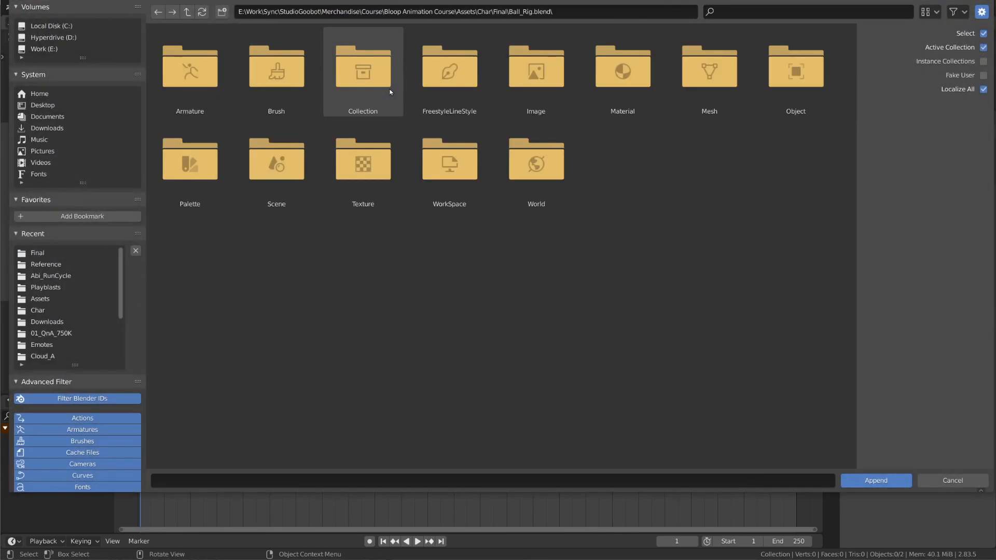
double_click(391, 93)
double_click(189, 67)
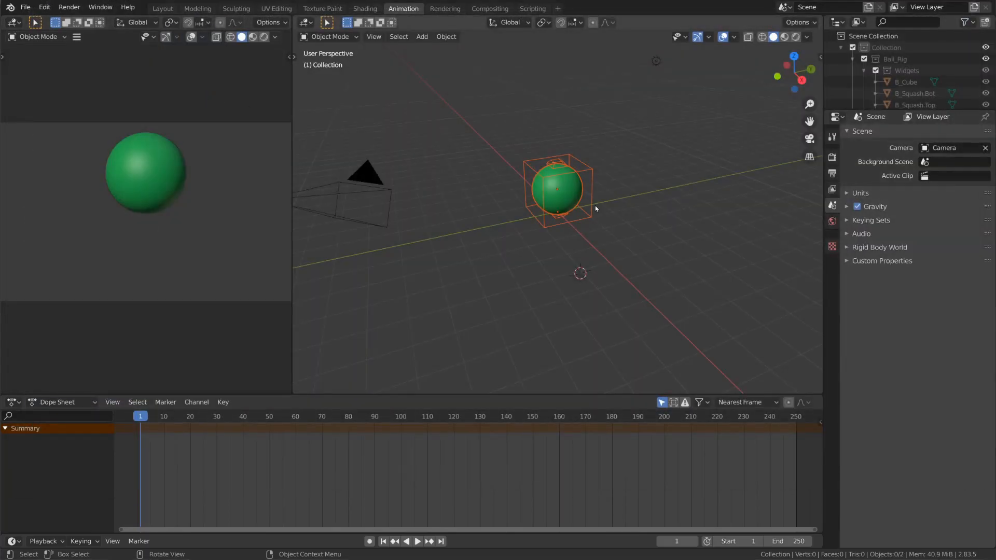
Step: Put the ball rig into Pose Mode and turn on automatic keyframing
click(592, 189)
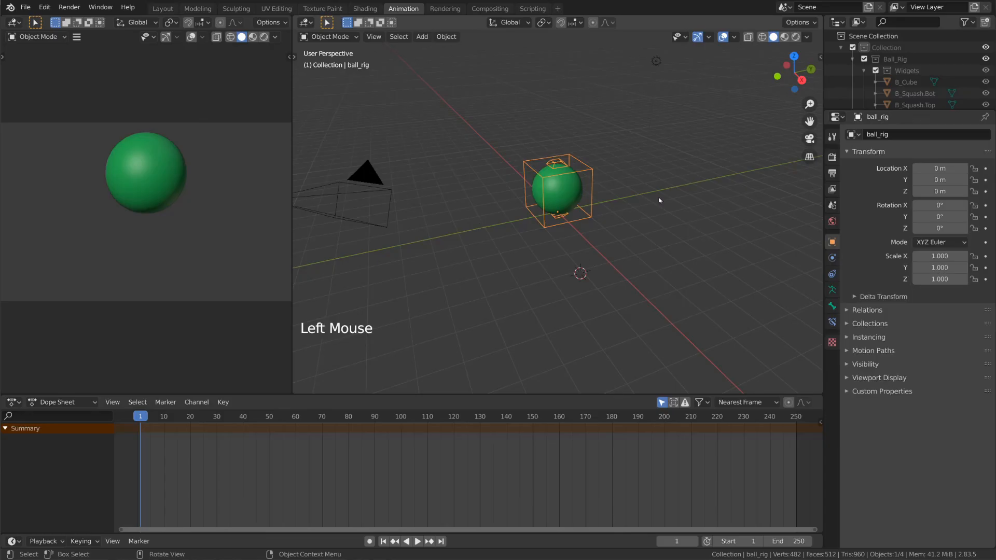
key(ctrl+Tab)
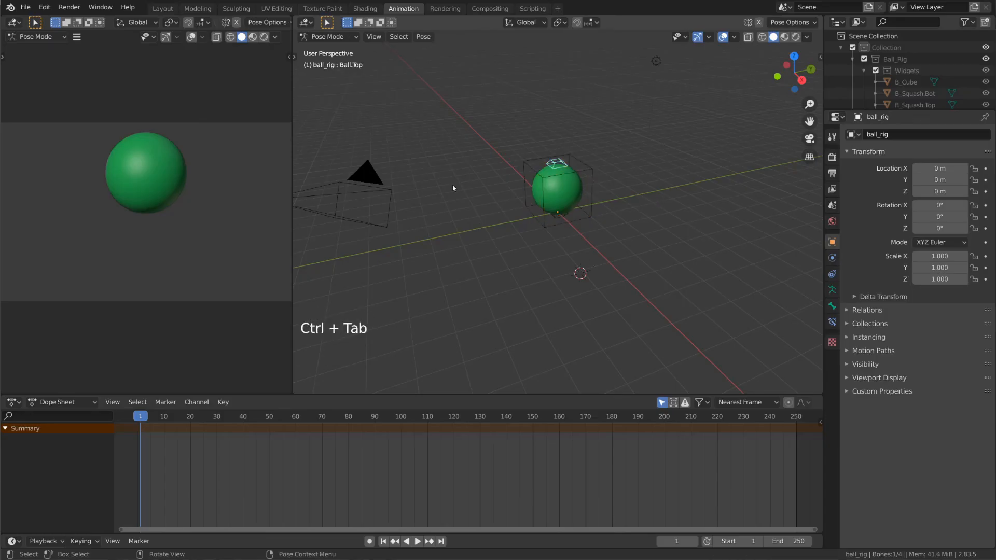
click(369, 541)
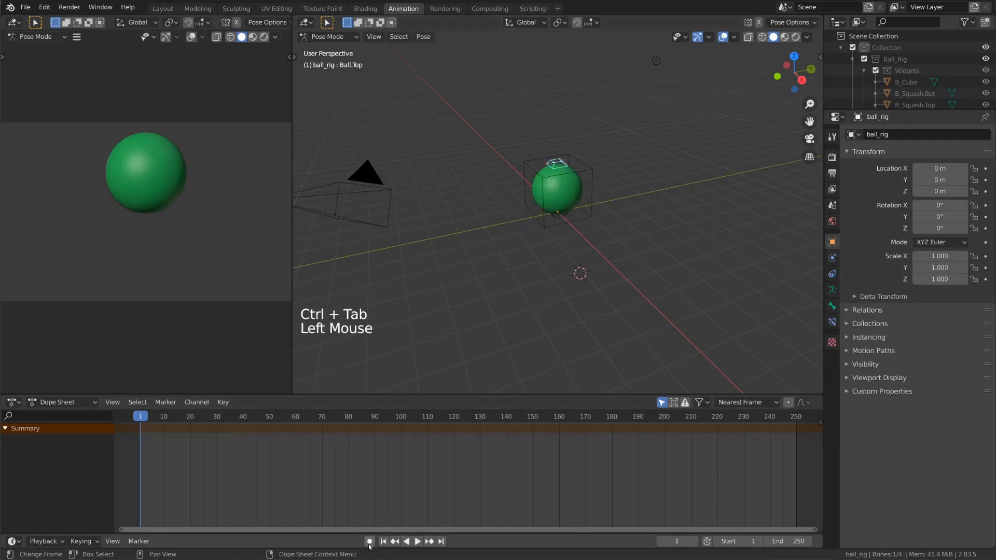
click(369, 541)
click(370, 541)
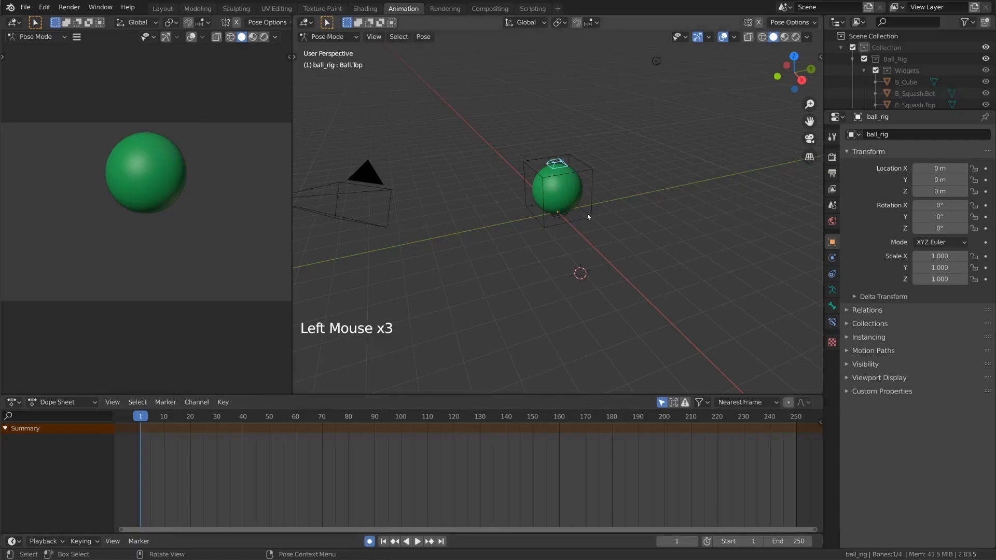
Step: Raise the ball's root control about 2.7 m along Z at frame 1
click(590, 196)
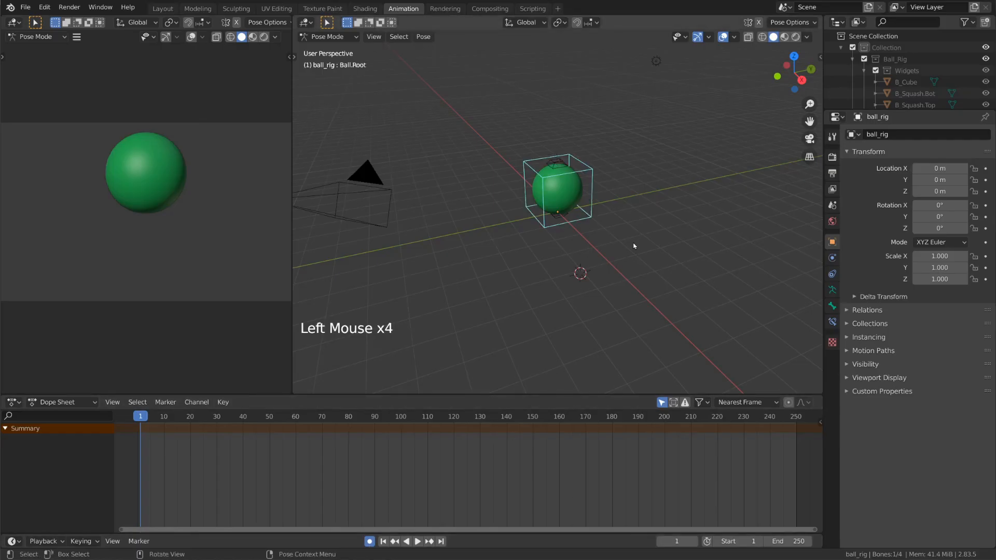
key(g)
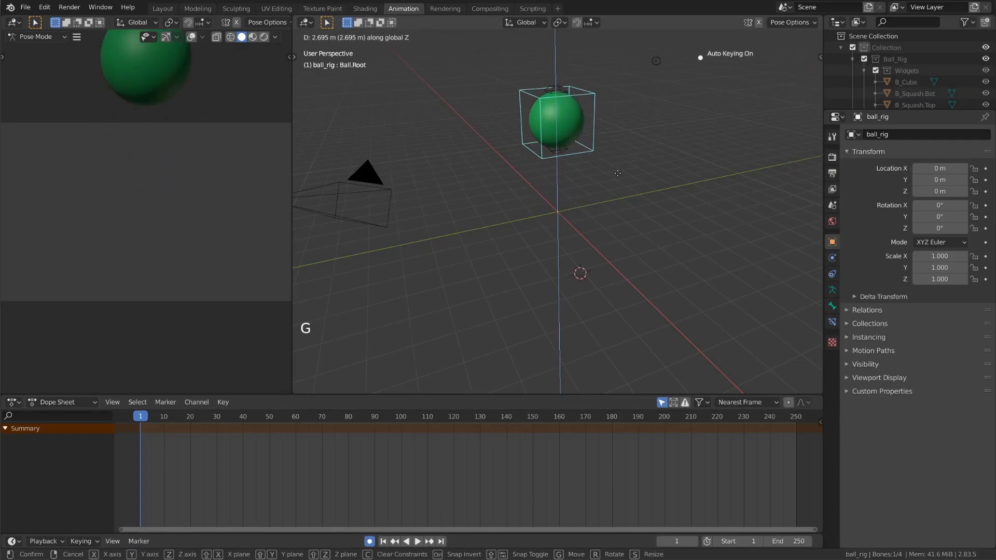
click(618, 177)
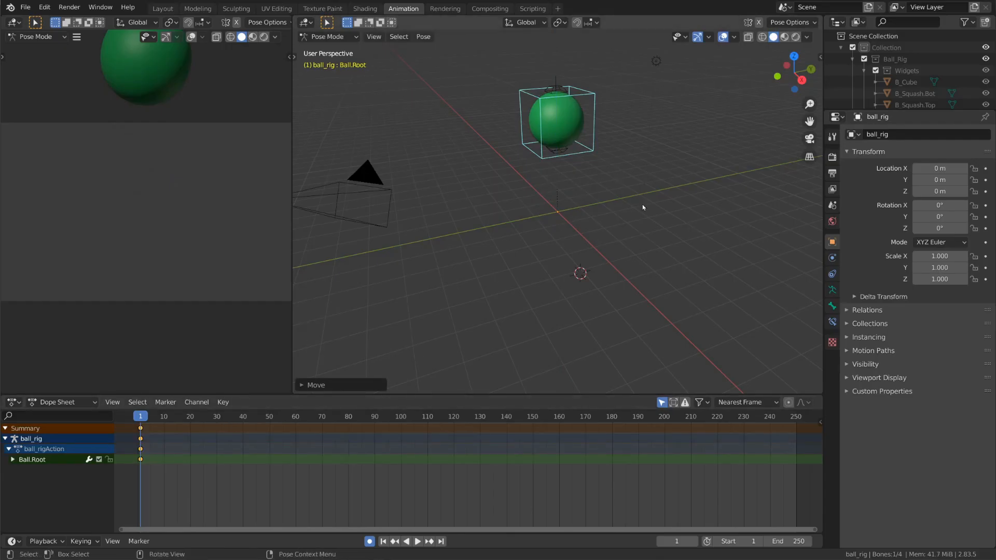
Step: Key the ball's root control on the ground at frame 10 by clearing its location
click(165, 417)
key(alt+g)
key(g)
key(z)
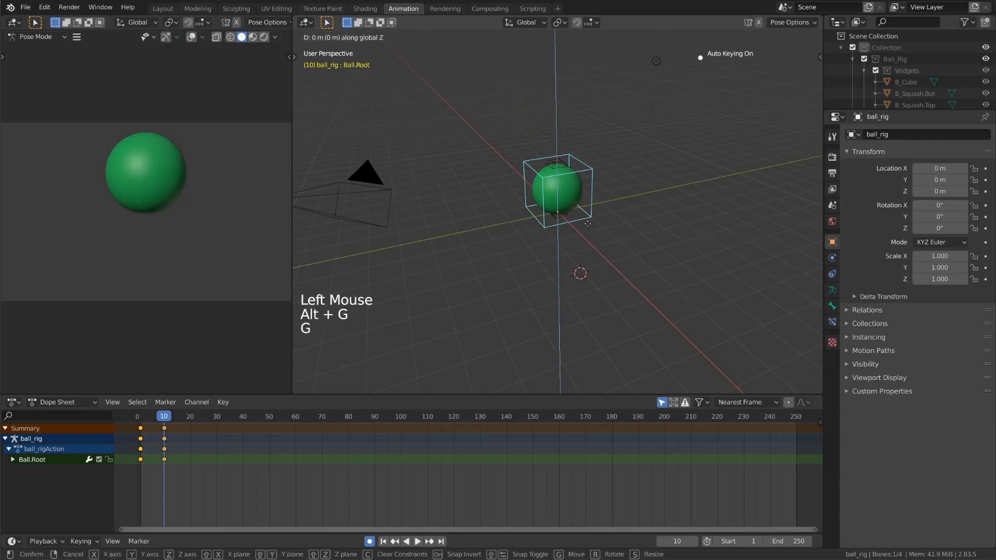
right_click(589, 224)
Step: Raise the ball's root control slightly above the ground at frame 15
click(177, 417)
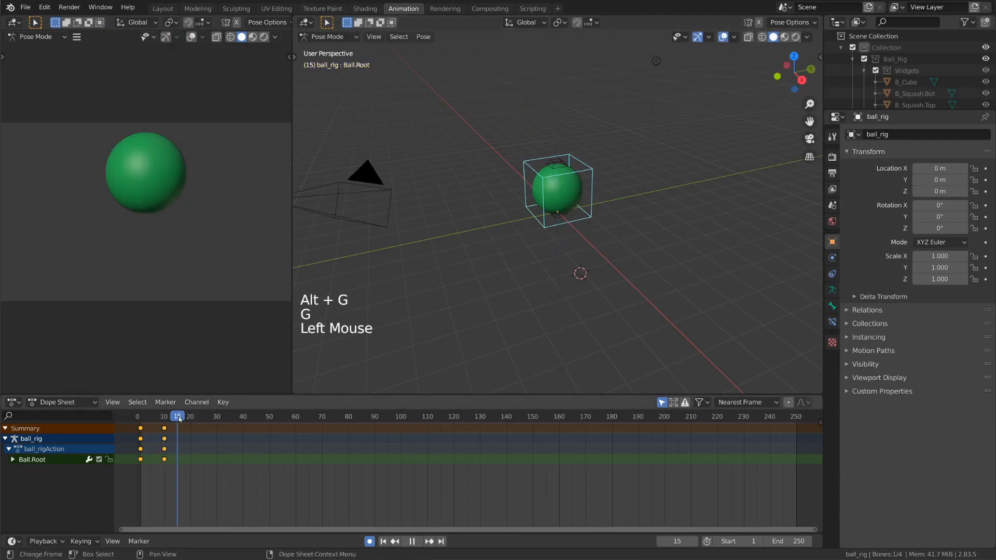
key(g)
click(332, 348)
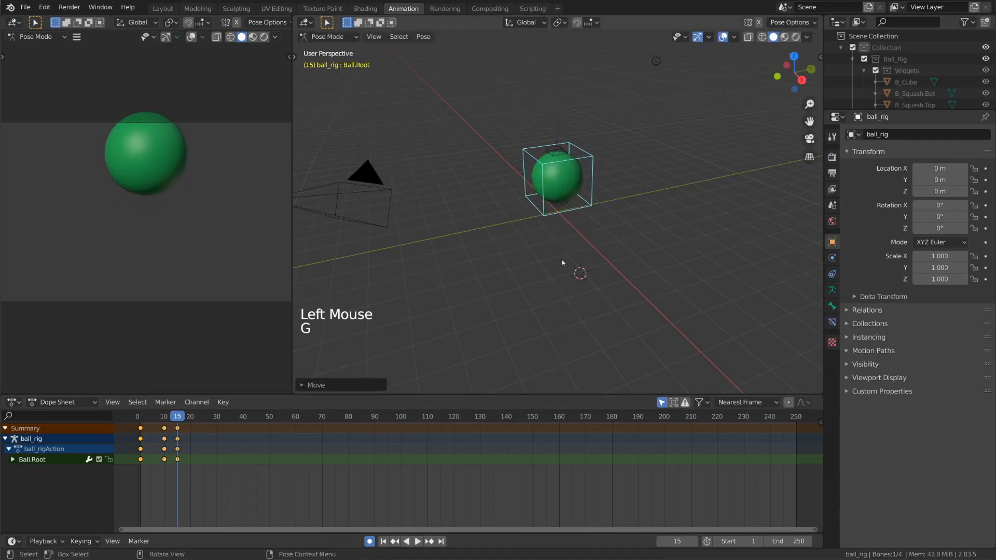
Step: Duplicate the ball's ground key from frame 10 to frame 20 and play the bounce from the start
click(164, 428)
key(shift+d)
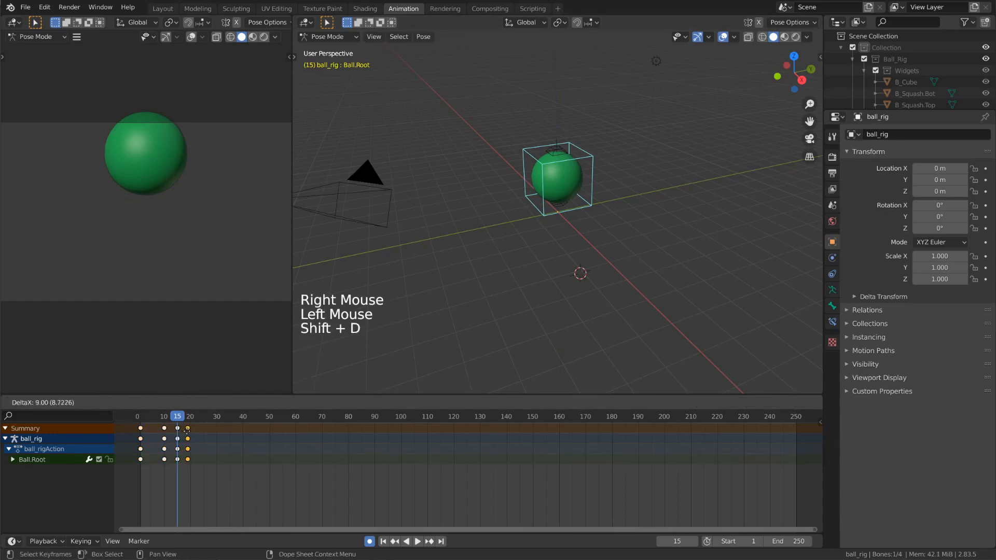
click(190, 428)
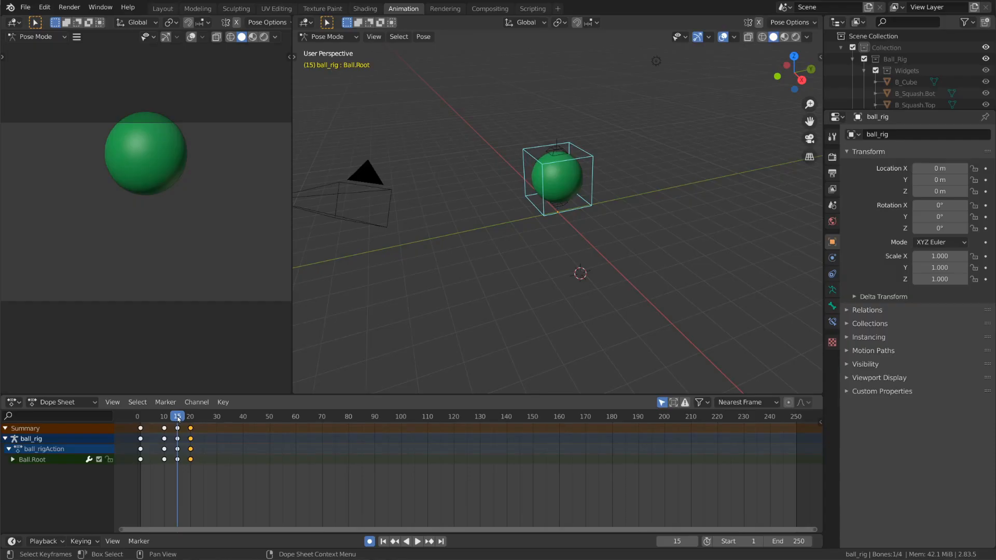
drag(178, 419, 138, 419)
key(space)
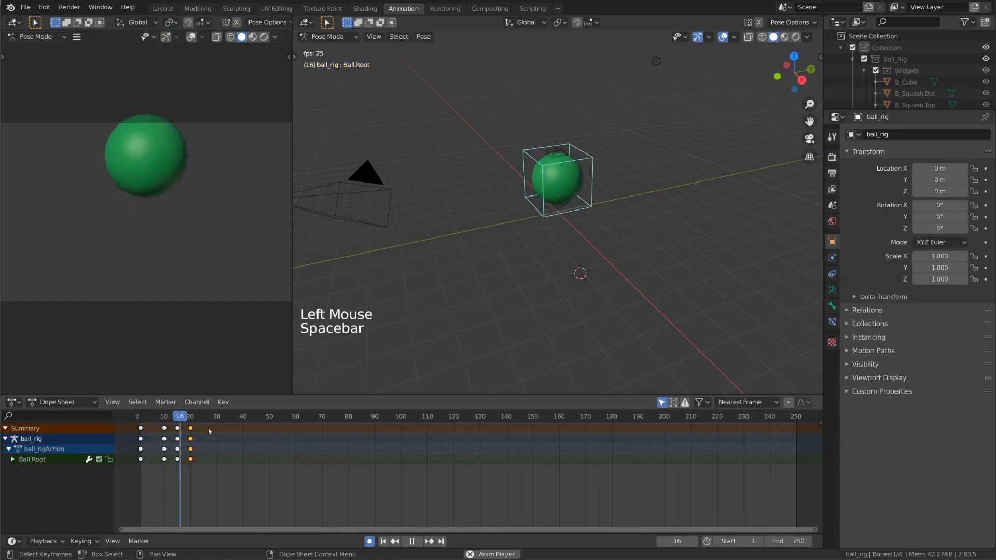
key(space)
Step: Set the handle type of the ground keys at frames 10 and 20 to Vector and play back the bounce
click(164, 427)
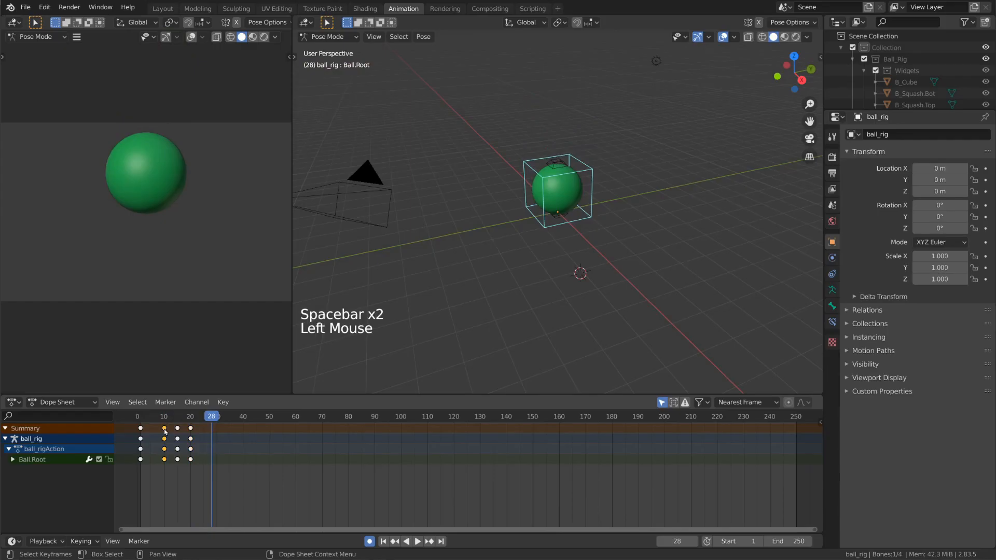
shift+click(191, 428)
right_click(191, 429)
mouse_move(191, 429)
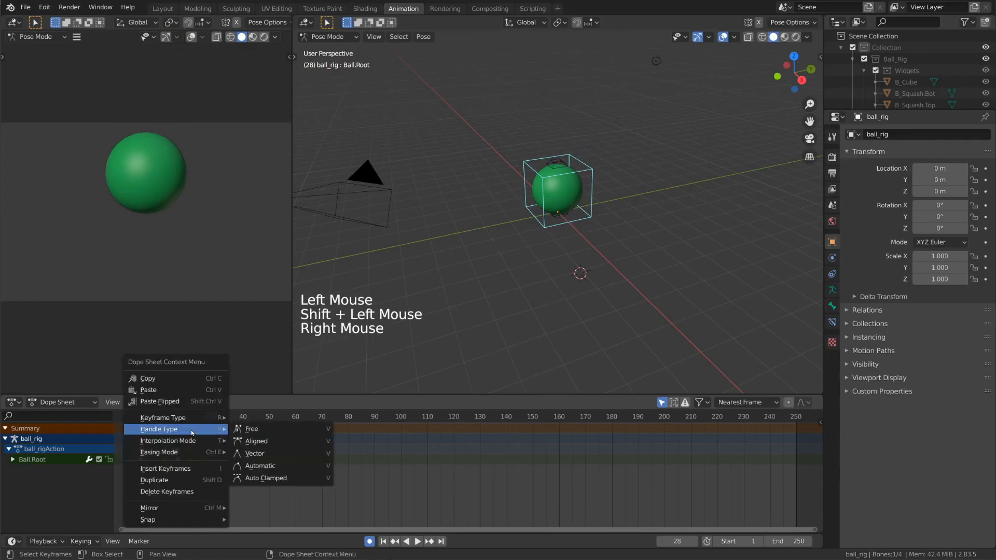
click(285, 453)
drag(193, 423, 142, 424)
key(space)
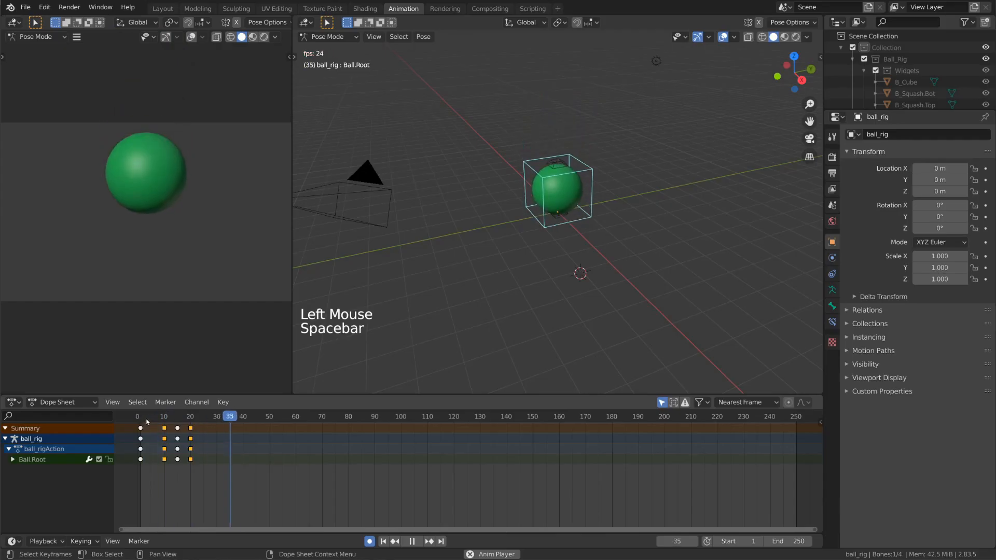
key(space)
click(151, 418)
key(space)
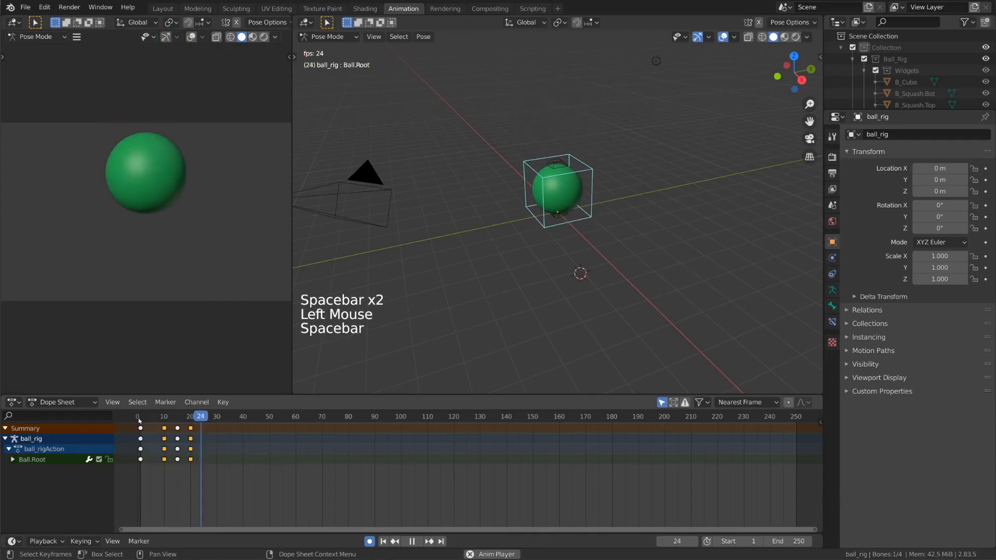
key(space)
Step: Set the end frame of the playback range to 40
click(243, 418)
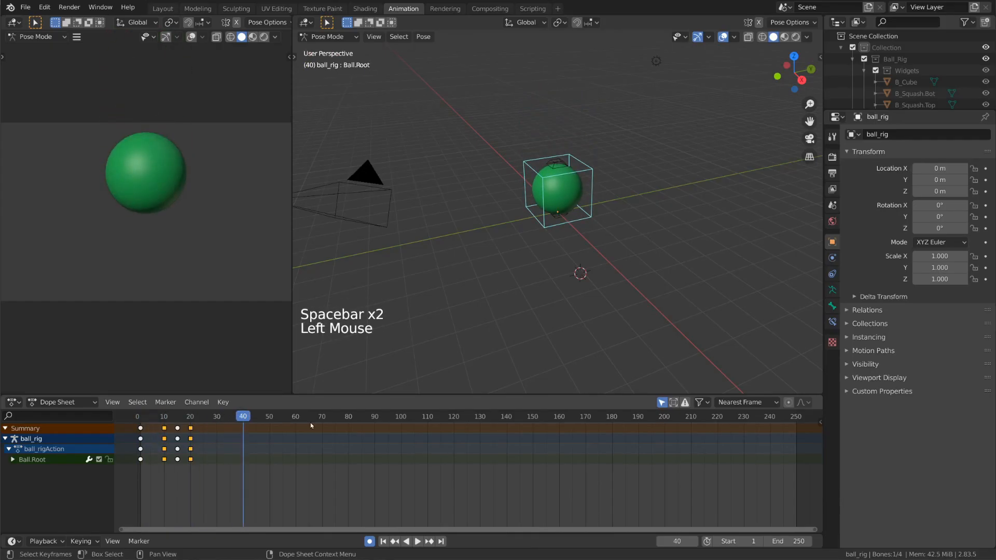
double_click(788, 541)
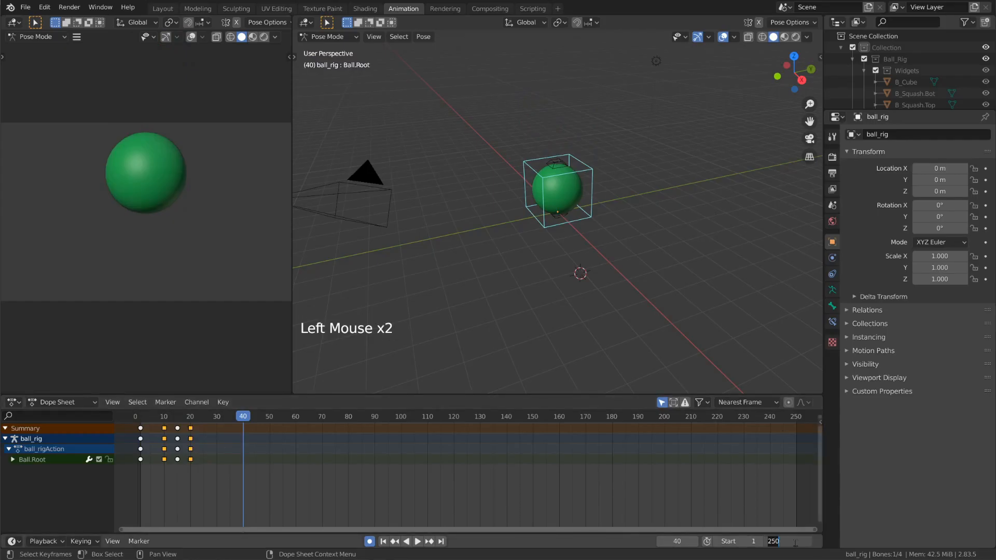
text(40)
key(Return)
middle_drag(498, 489, 773, 472)
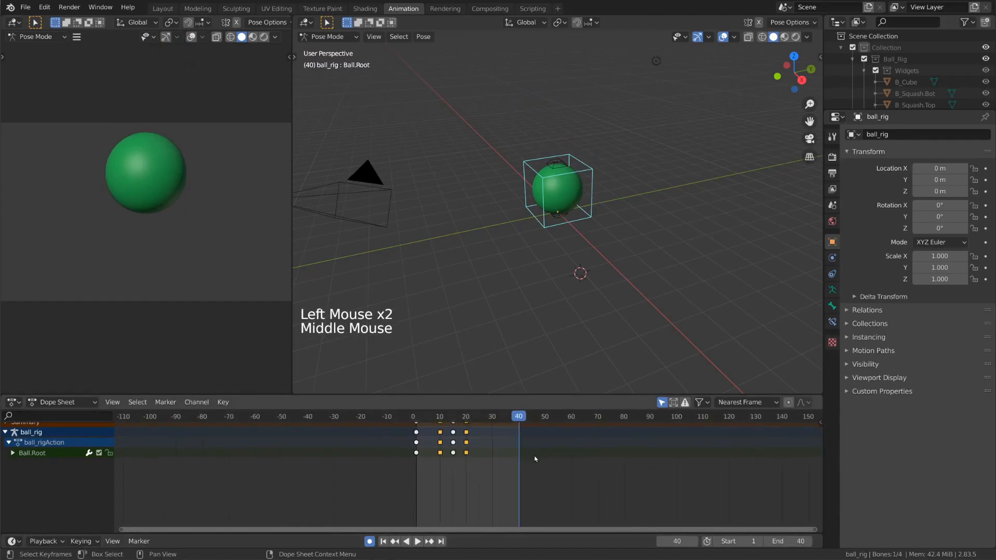
scroll(541, 465, up, 12)
middle_drag(541, 466, 516, 477)
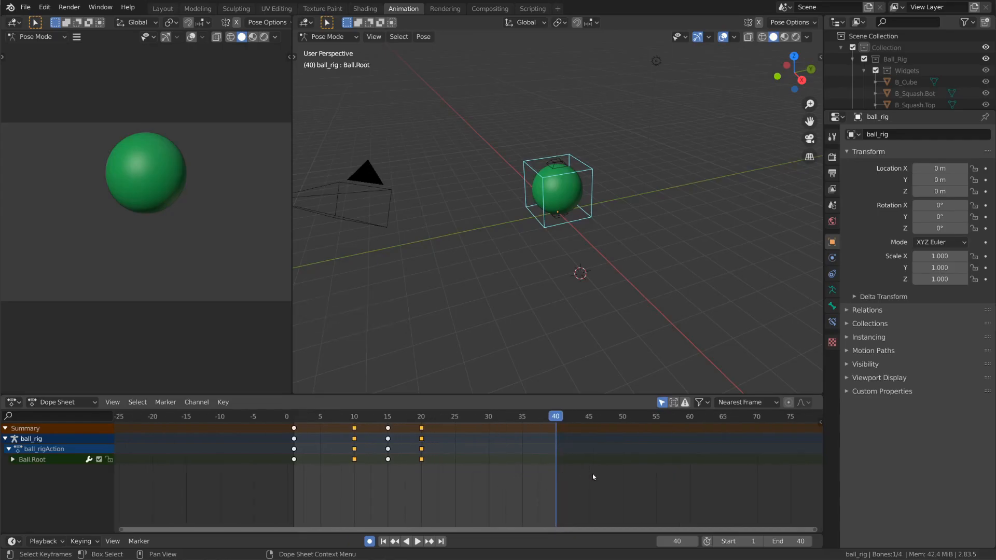
Step: Set the handle type of the frame 1 key to Auto Clamped
click(293, 428)
click(357, 432)
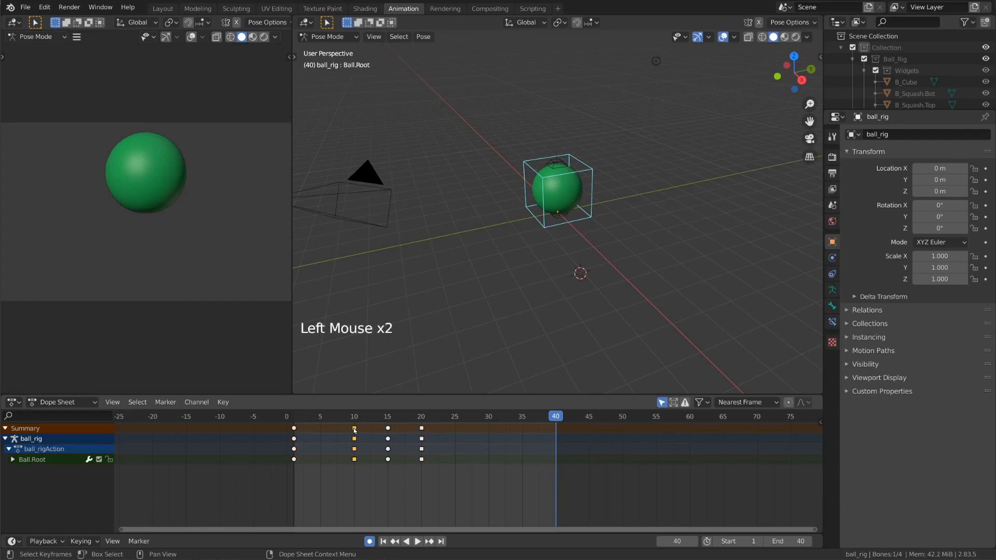
click(389, 430)
click(421, 429)
click(294, 431)
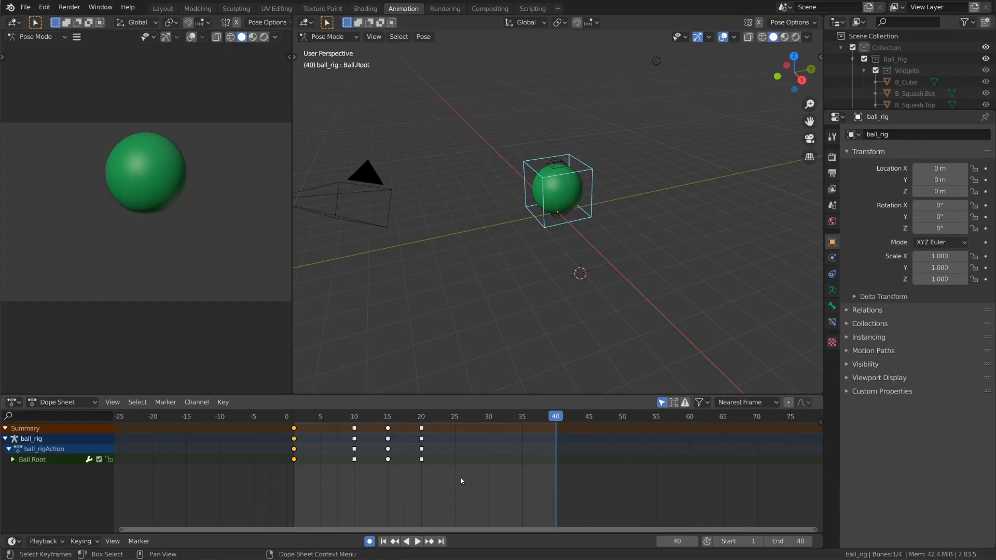
right_click(334, 459)
mouse_move(326, 439)
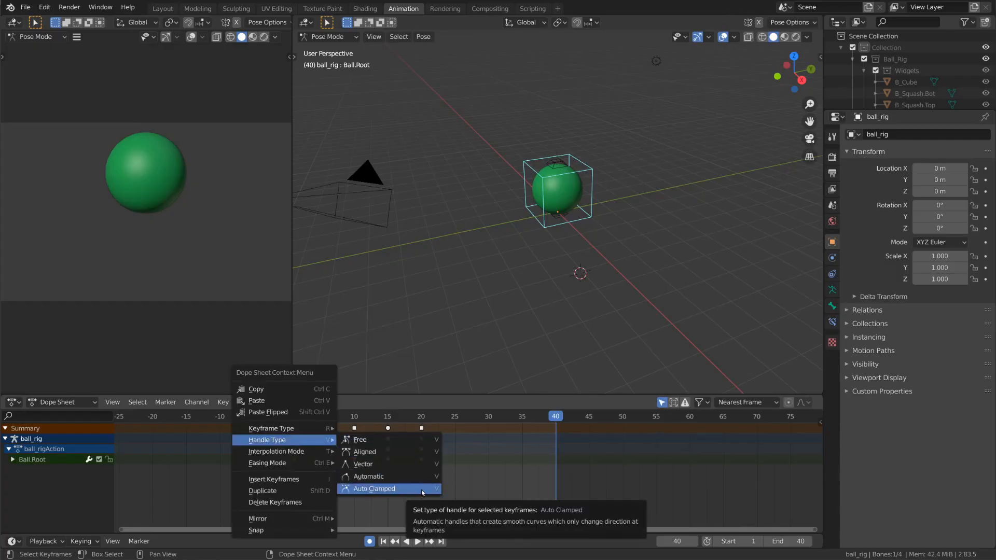
click(387, 489)
Step: Try the Aligned and Automatic handle types on the frame 10 key and return it to Vector
click(355, 428)
right_click(355, 428)
mouse_move(355, 427)
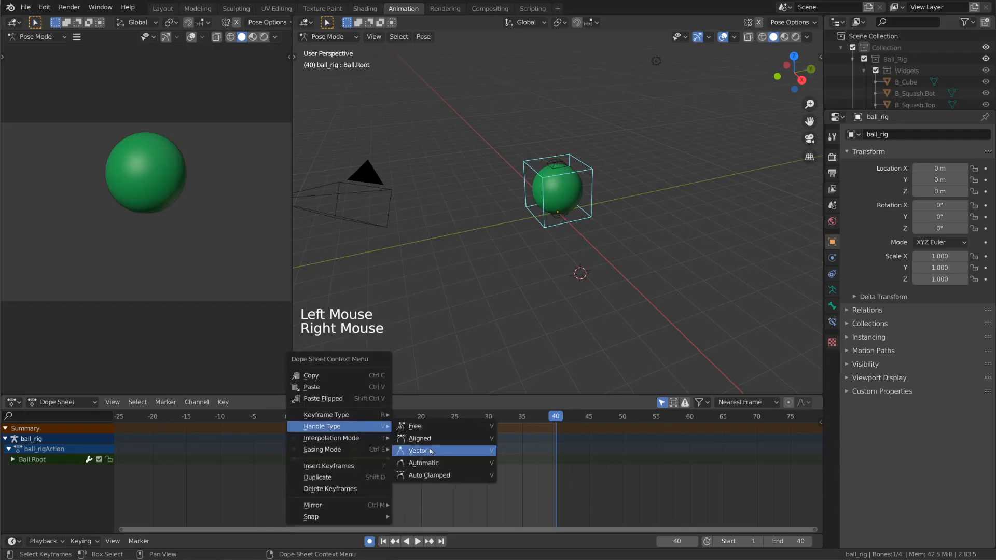
click(456, 438)
right_click(356, 439)
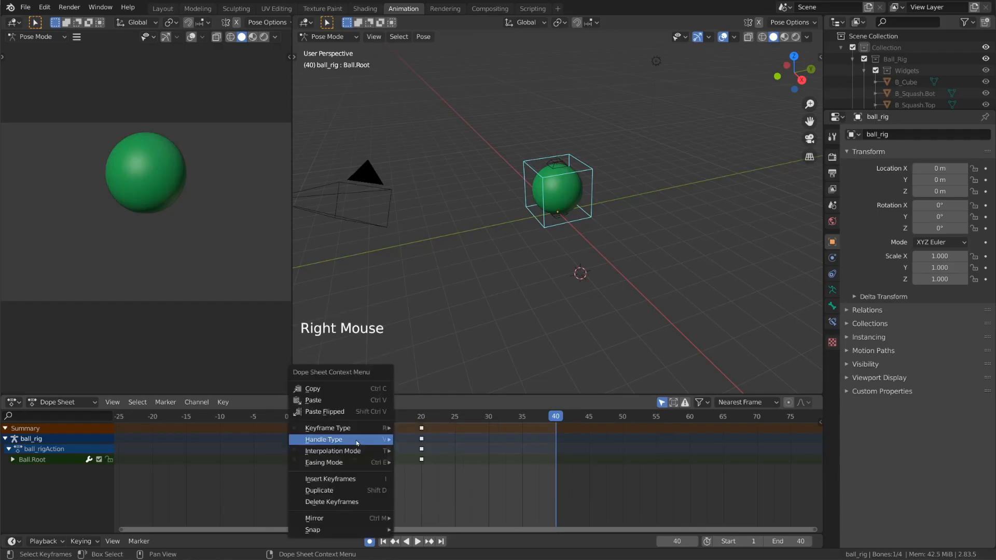
right_click(355, 434)
mouse_move(354, 435)
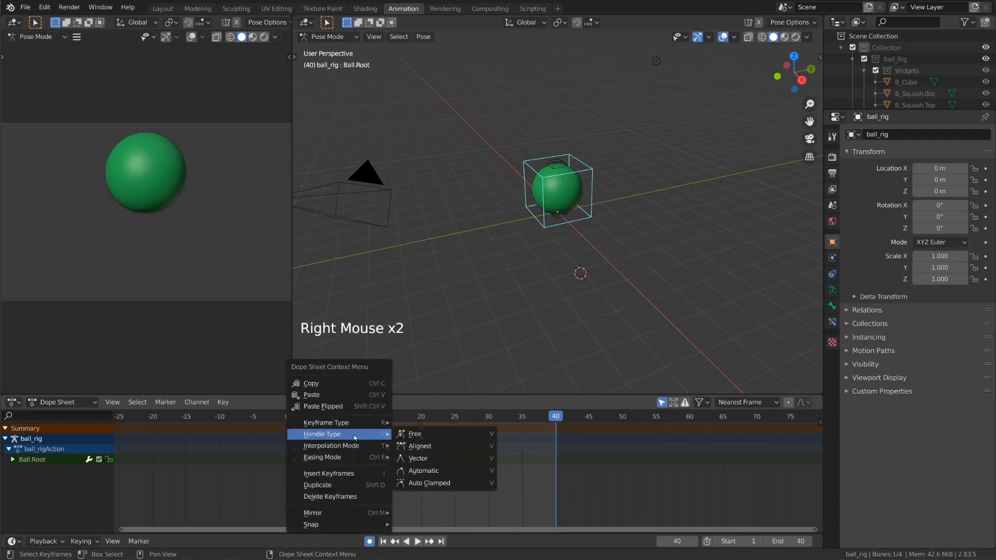
click(426, 472)
right_click(356, 440)
click(419, 463)
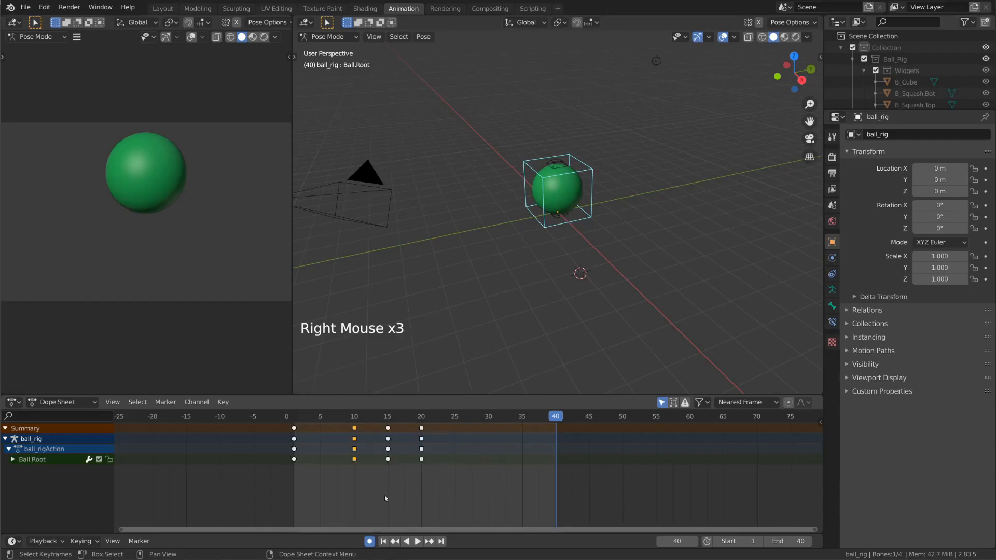
Step: Try Constant interpolation on the frame 1 key and undo it
click(294, 429)
right_click(296, 446)
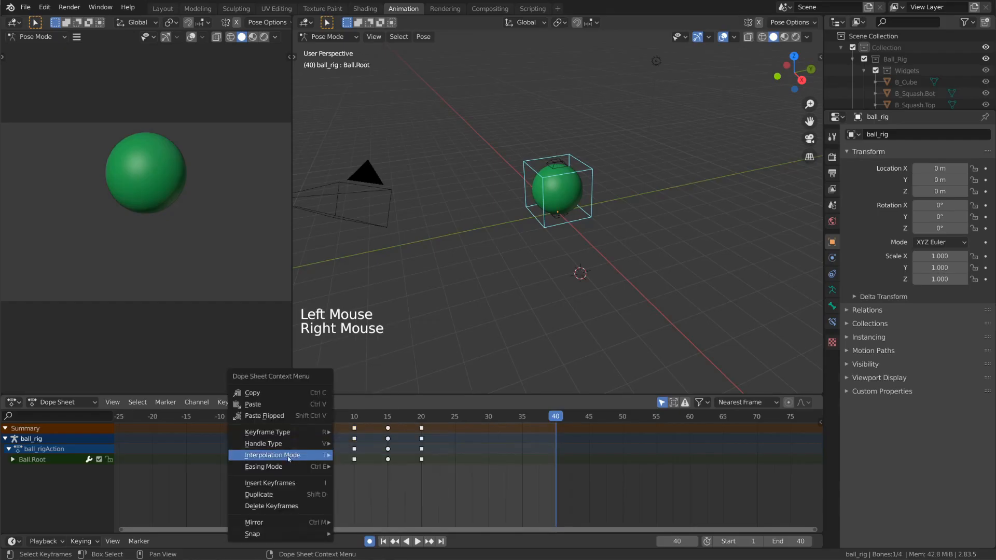
mouse_move(304, 458)
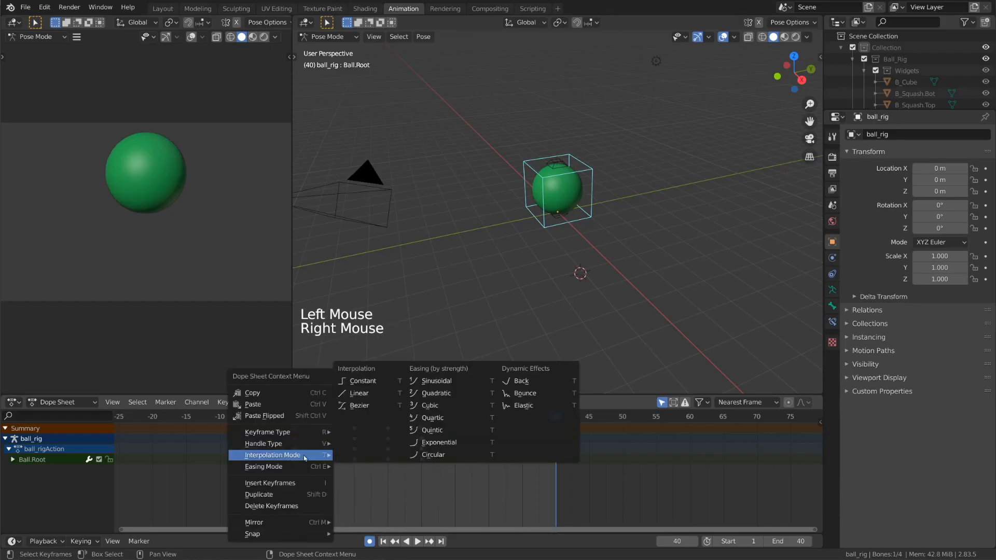
click(384, 382)
key(ctrl+z)
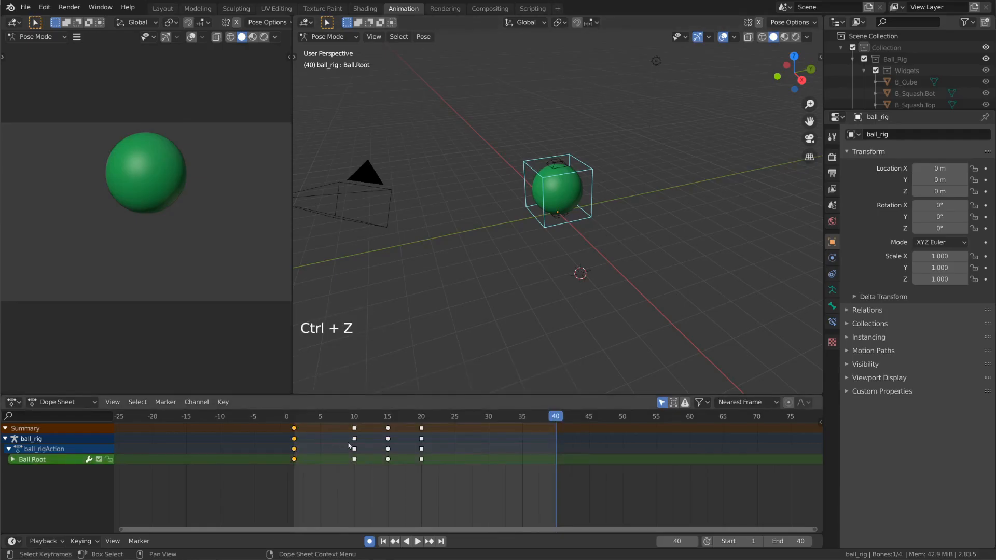
Step: Try Constant interpolation on all the ball's keys and play the animation
key(a)
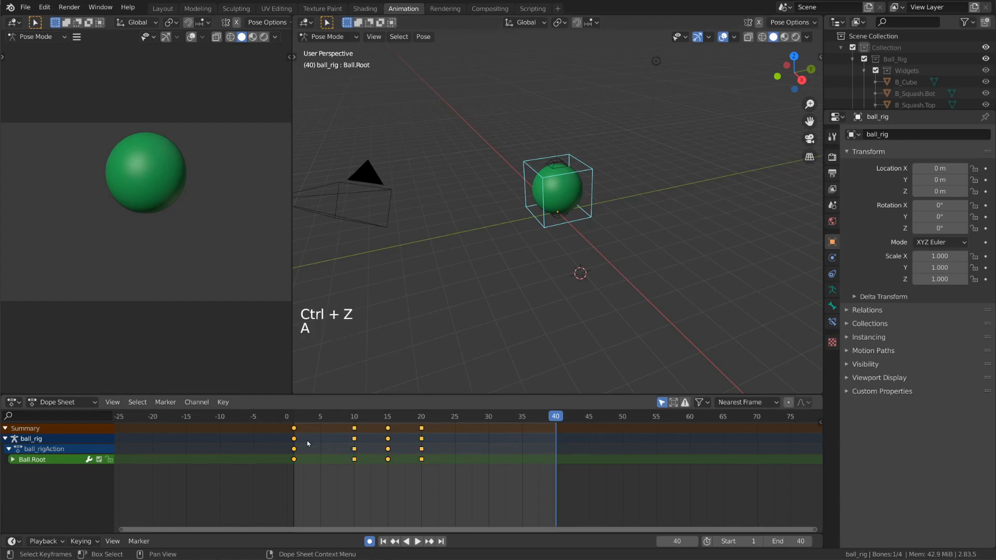
right_click(422, 460)
mouse_move(423, 460)
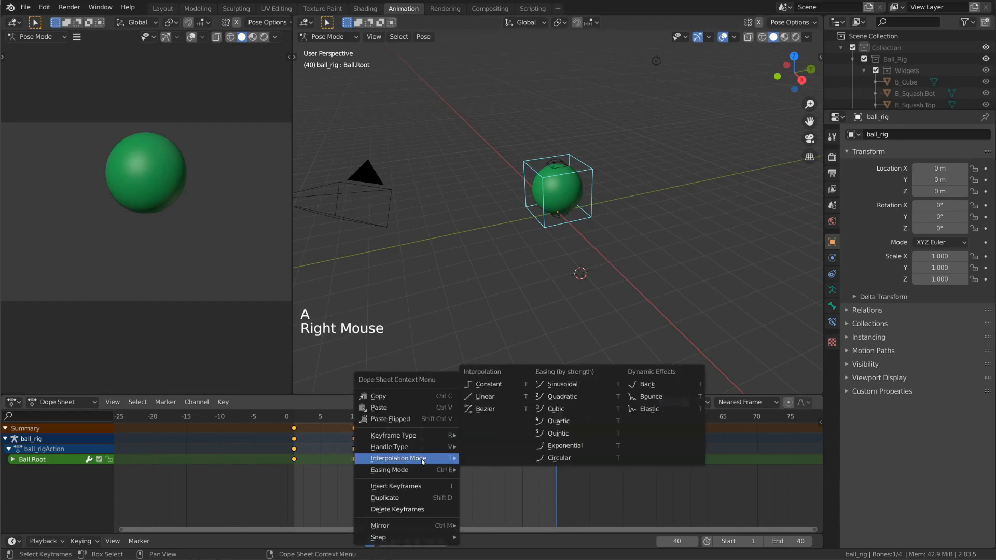
click(497, 385)
key(space)
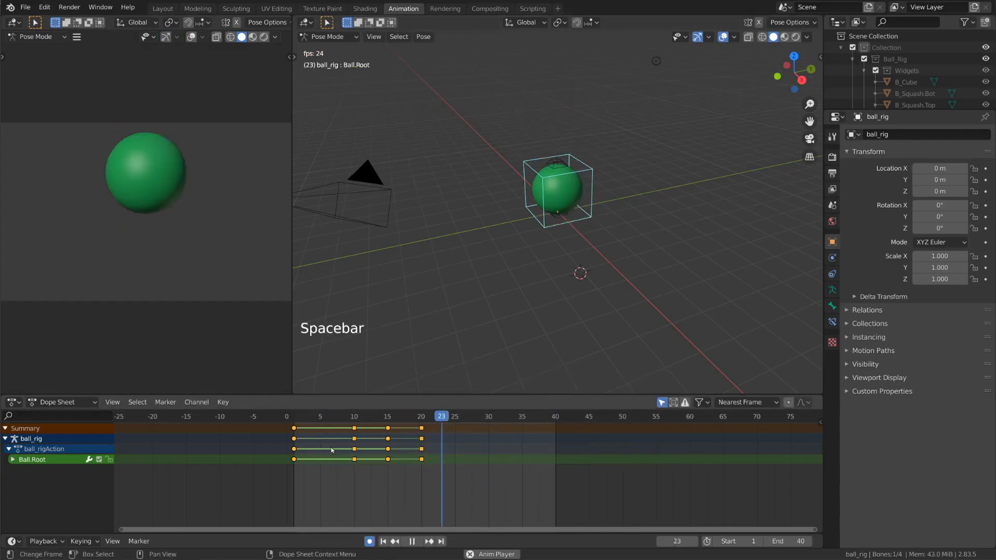
key(space)
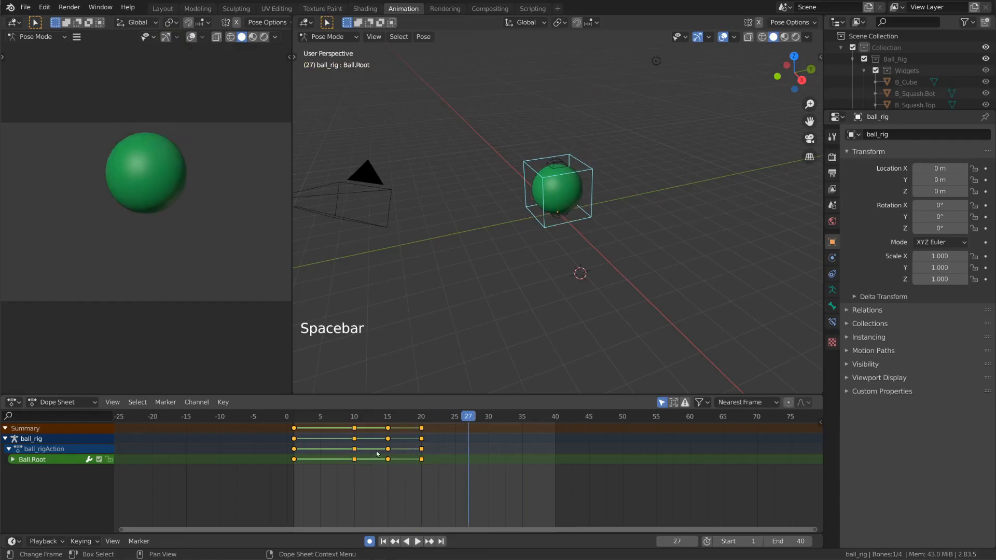
Step: Return all the ball's keys to Bezier interpolation, then play and scrub through the bounce
right_click(340, 449)
mouse_move(393, 447)
click(454, 481)
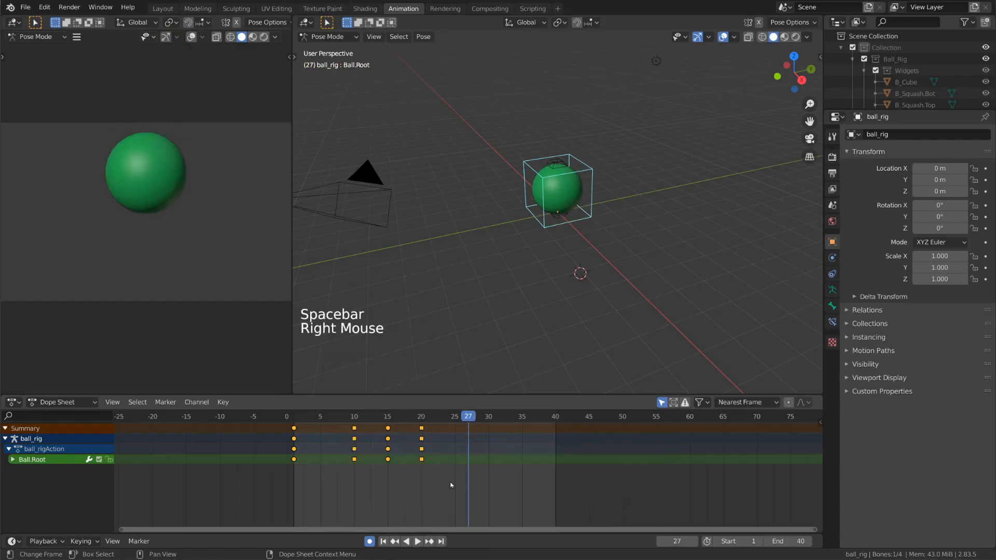
key(space)
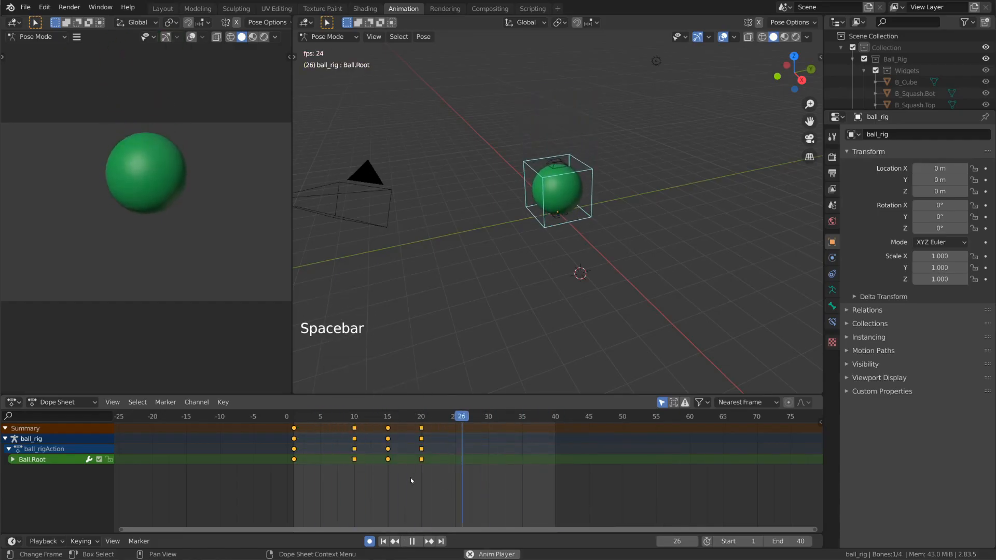
key(space)
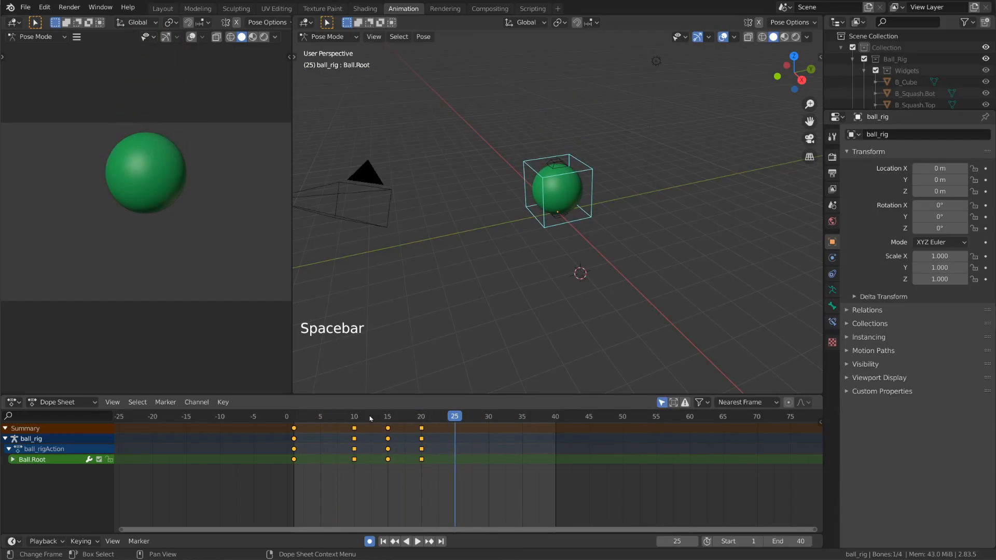
drag(371, 419, 300, 419)
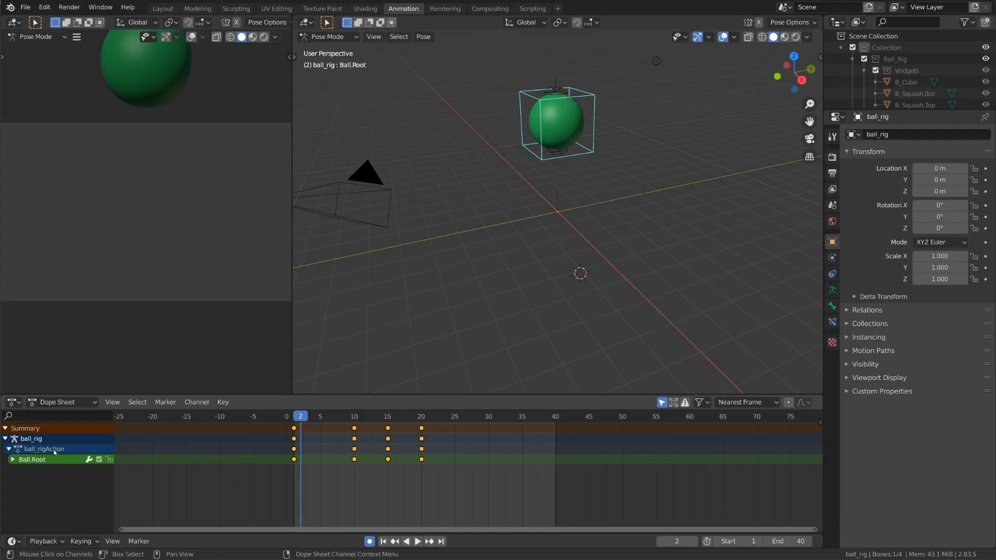
Step: Expand the Ball.Root channel group and examine its location, rotation and scale channels
click(13, 459)
scroll(57, 457, down, 5)
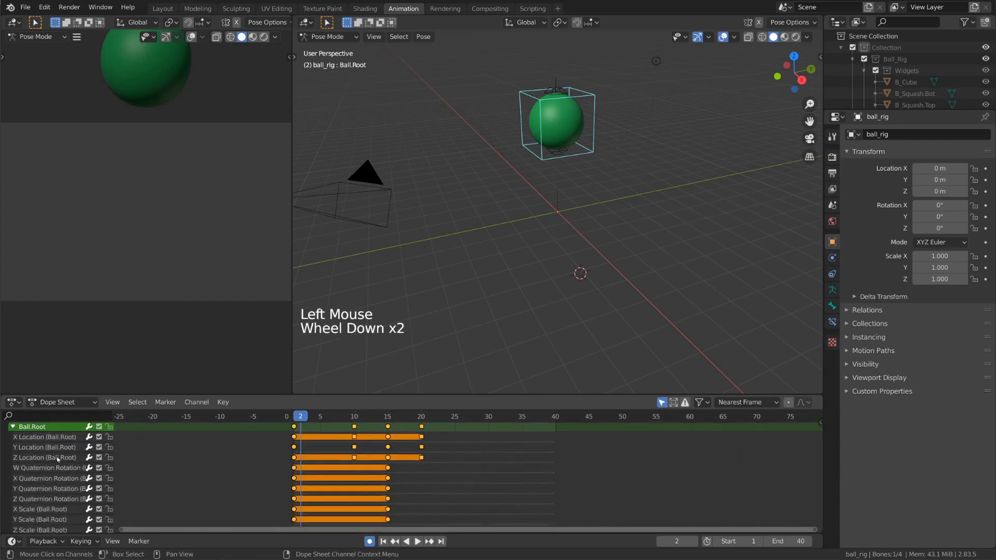
scroll(59, 457, up, 1)
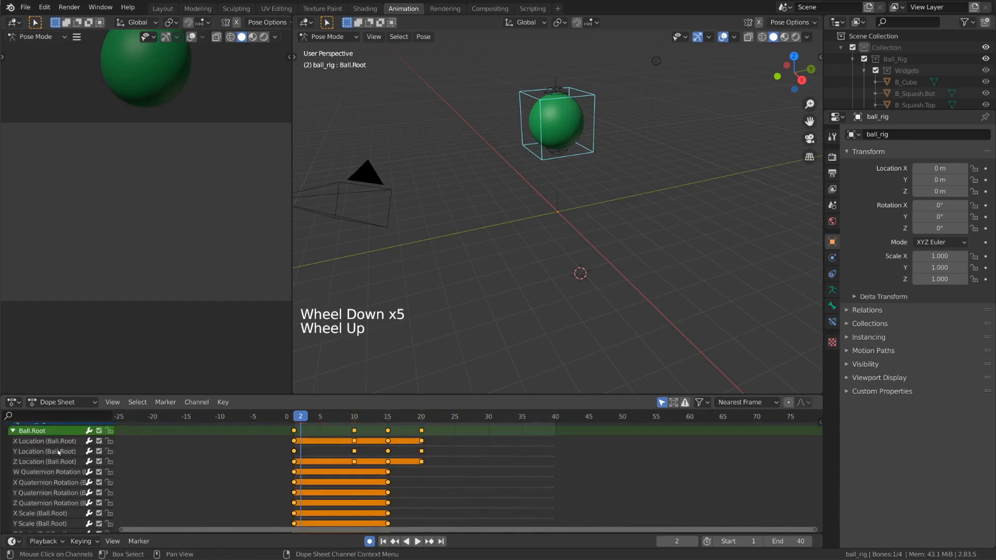
scroll(65, 459, up, 2)
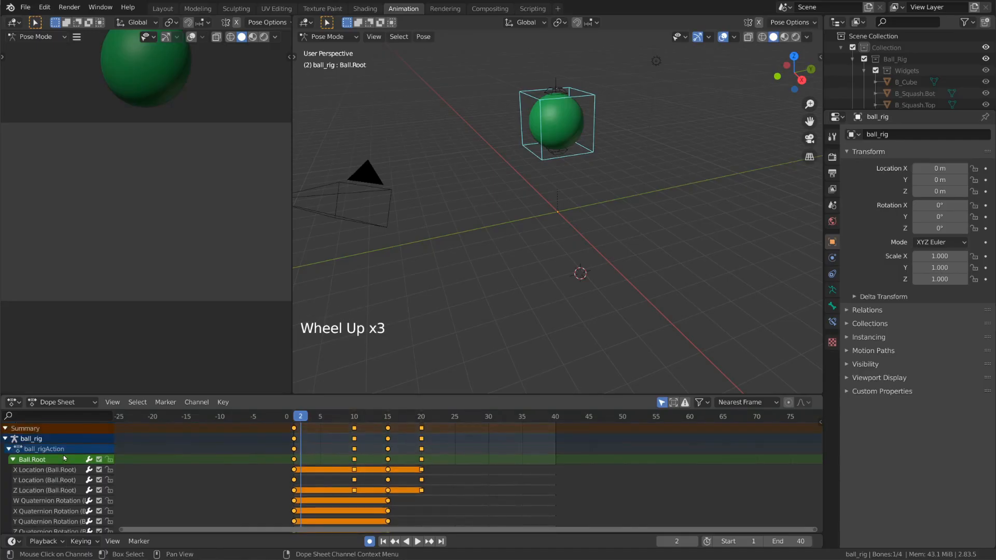
click(294, 429)
key(g)
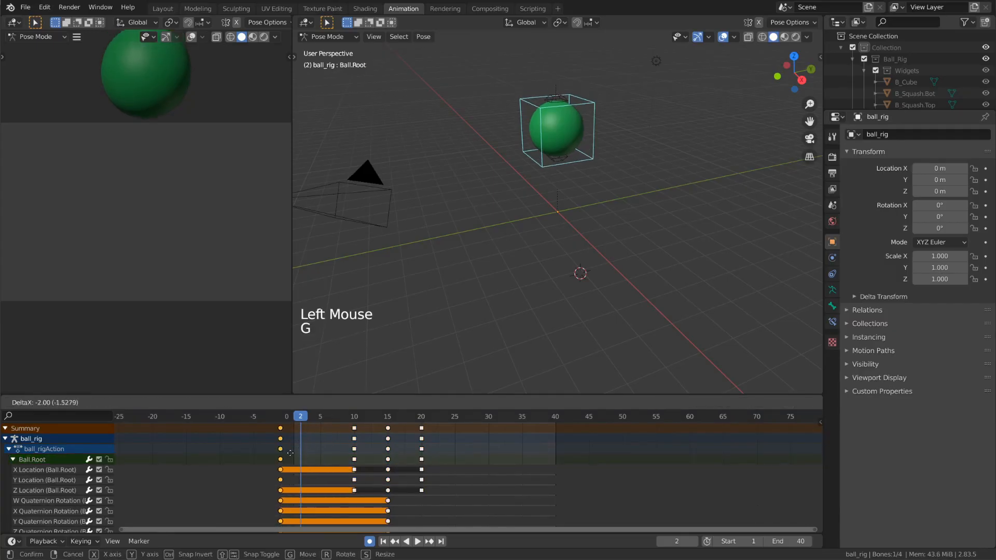
right_click(315, 457)
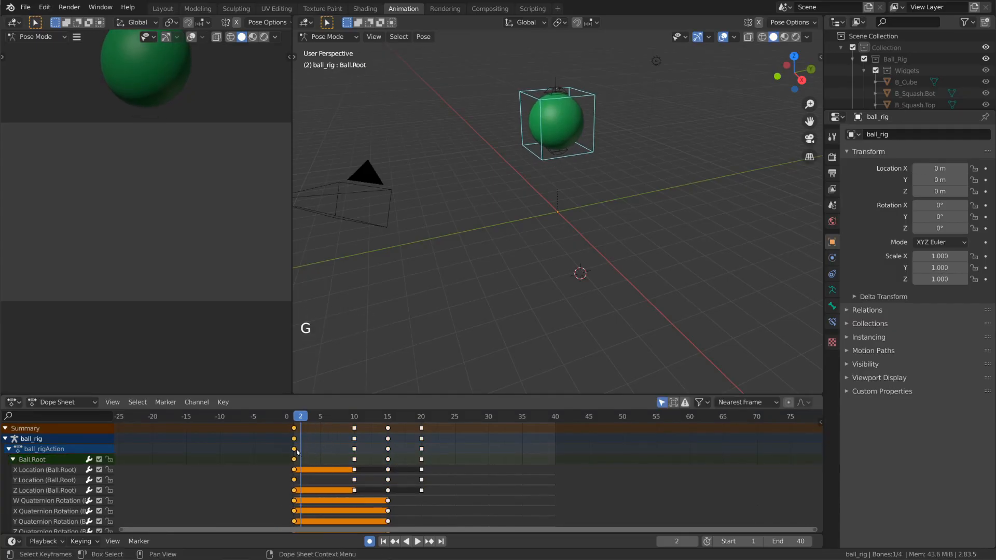
click(295, 450)
key(g)
right_click(293, 452)
key(alt)
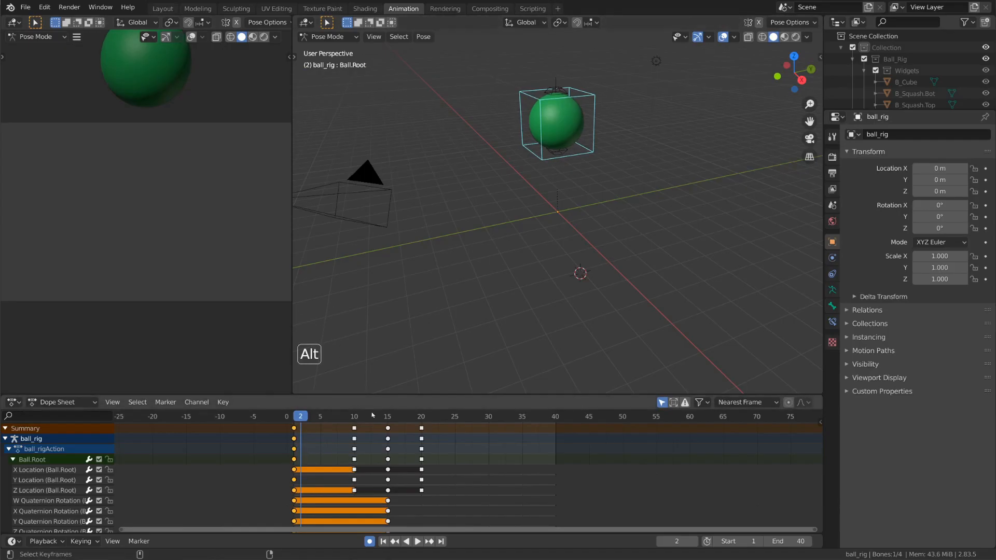
Step: Select the key columns at frames 10, 15 and 20 in turn, ending with the frame 10 column
alt+click(355, 444)
alt+click(388, 445)
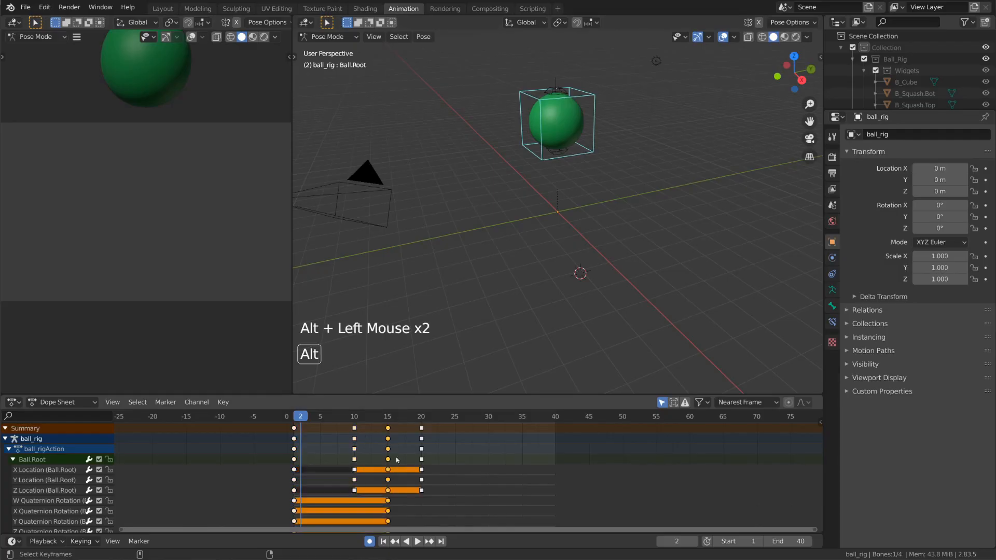
alt+click(421, 490)
alt+click(388, 512)
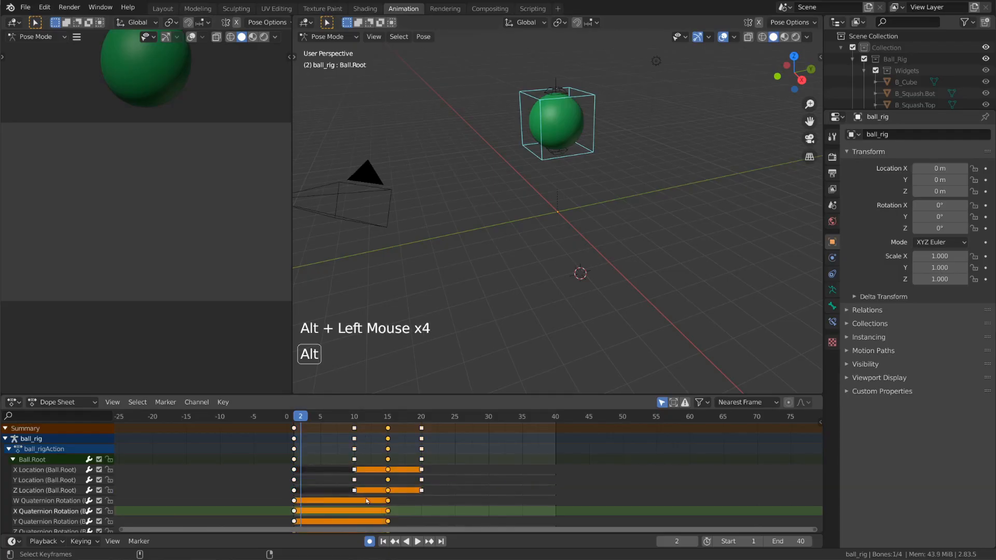
alt+click(354, 490)
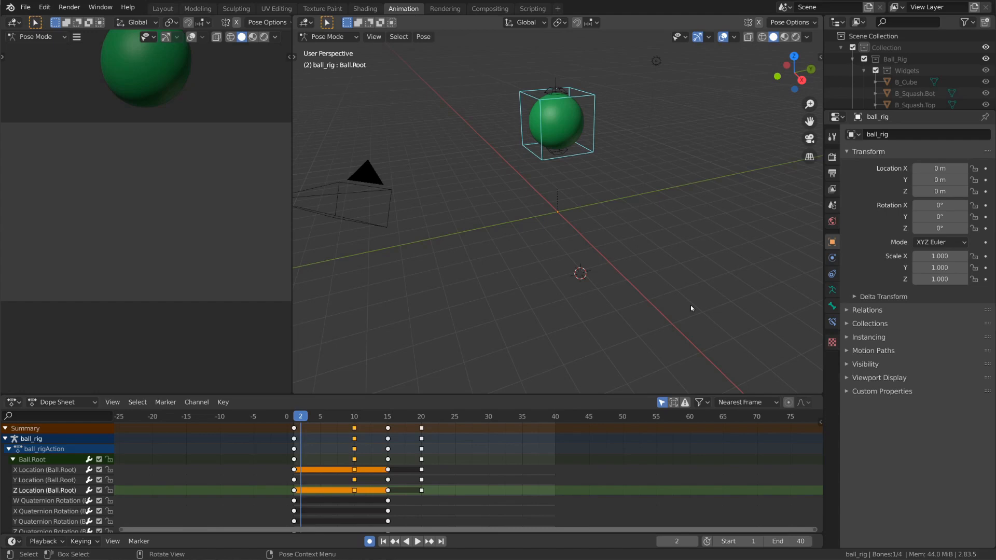
Step: Select the Ball.Bot and Ball.Top controls in turn, and turn off Only Show Selected in the Dope Sheet
click(663, 403)
click(663, 403)
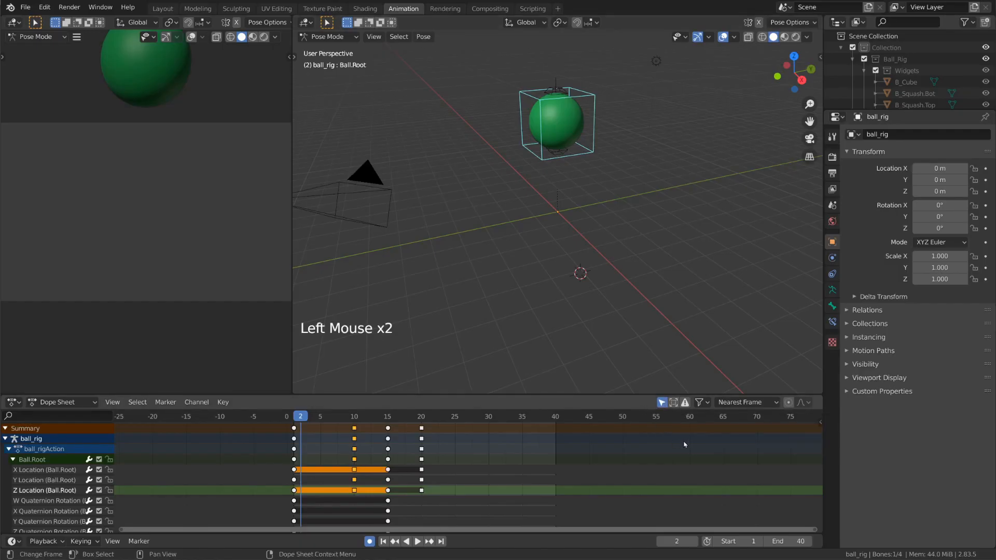
click(559, 154)
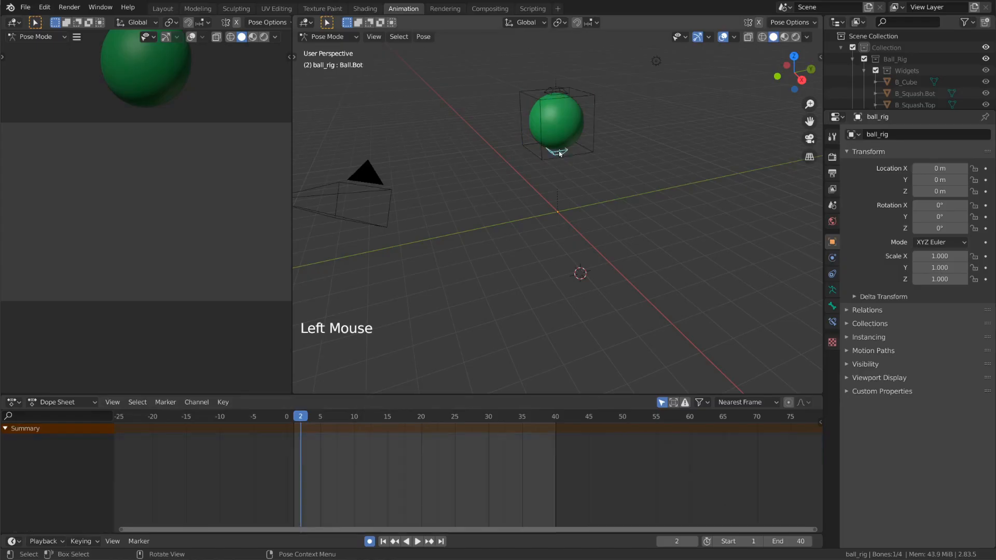
click(573, 109)
click(567, 94)
click(662, 402)
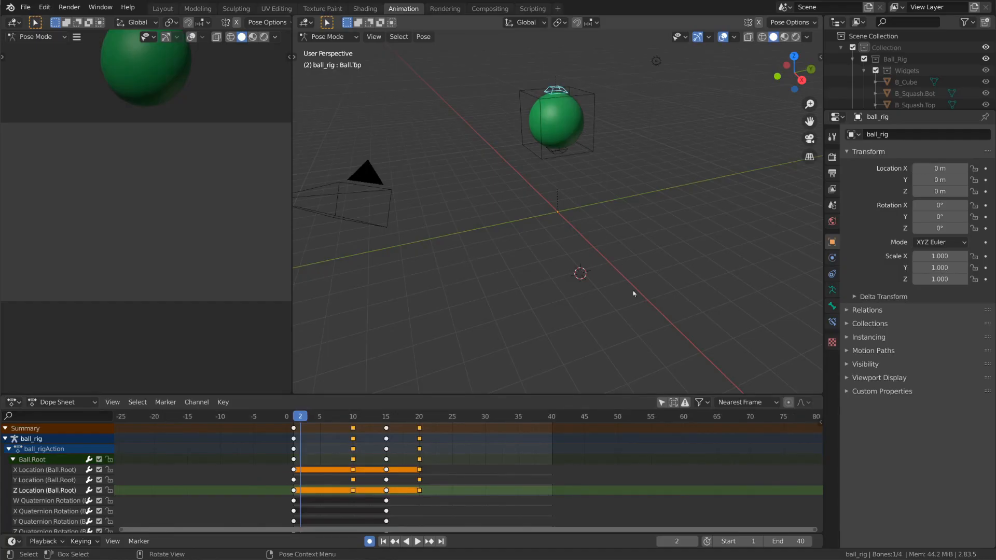
Step: Turn on Show Hidden in the Dope Sheet, try hiding the Ball.Bot control and undo it, ending with Ball.Top selected
click(674, 406)
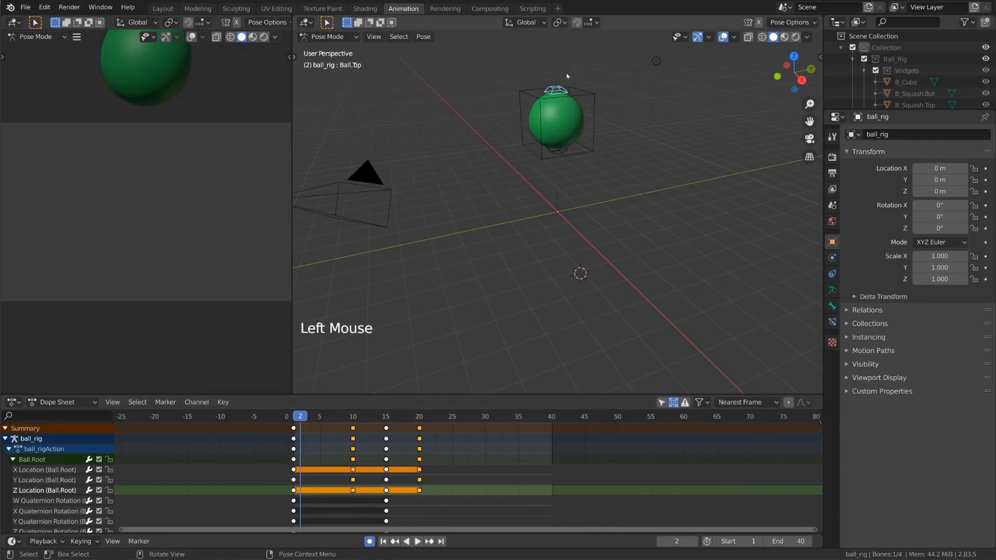
click(568, 152)
key(h)
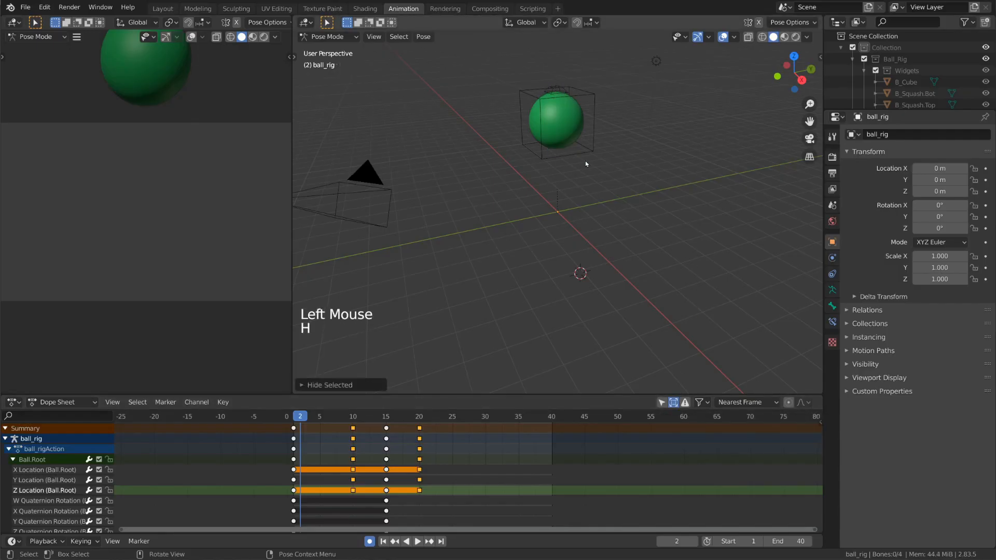
key(ctrl+z)
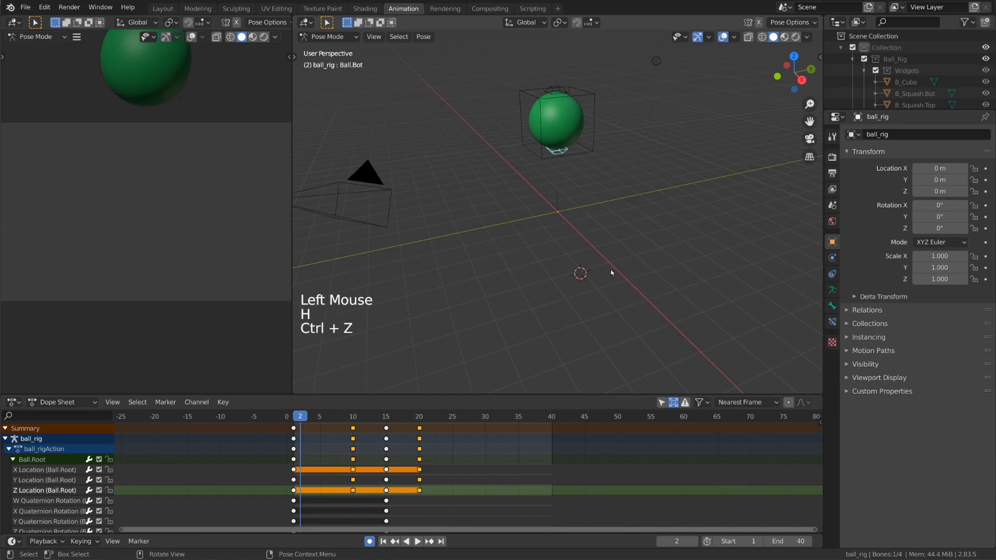
click(559, 90)
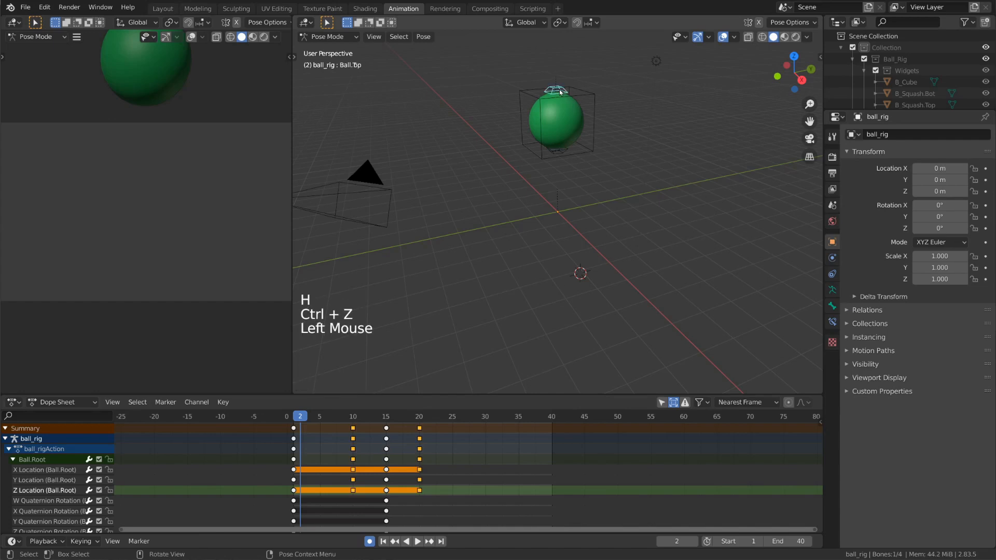
click(865, 59)
click(865, 60)
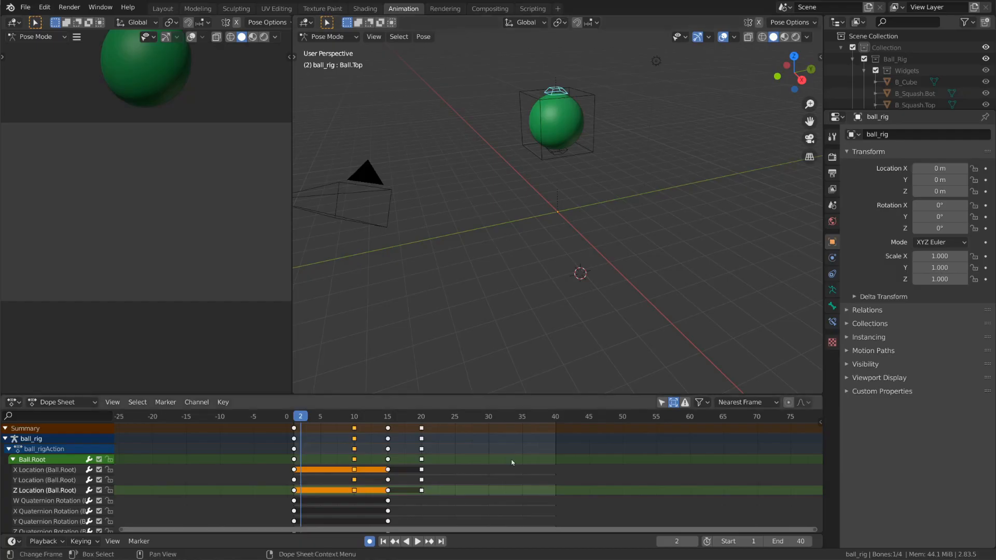
Step: Zoom in on the Dope Sheet keys, frame all keyframes, and zoom back out to the full frame range
middle_drag(353, 460, 557, 465)
scroll(487, 460, up, 13)
scroll(486, 456, up, 12)
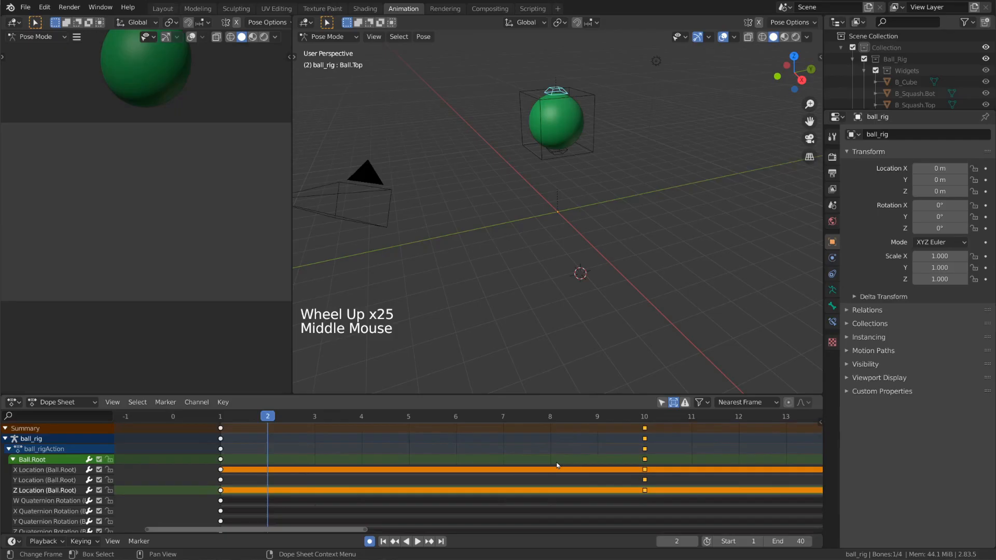
key(Home)
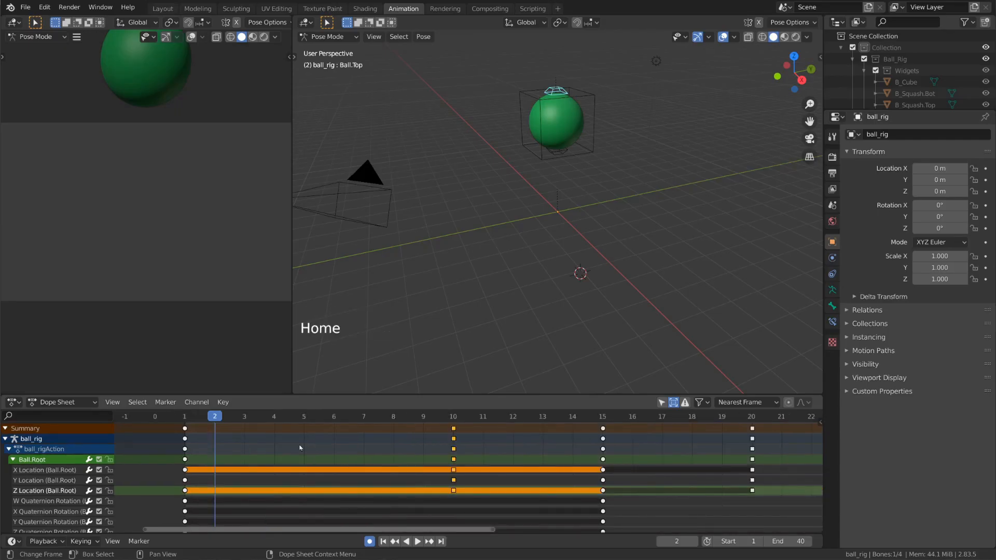
click(113, 402)
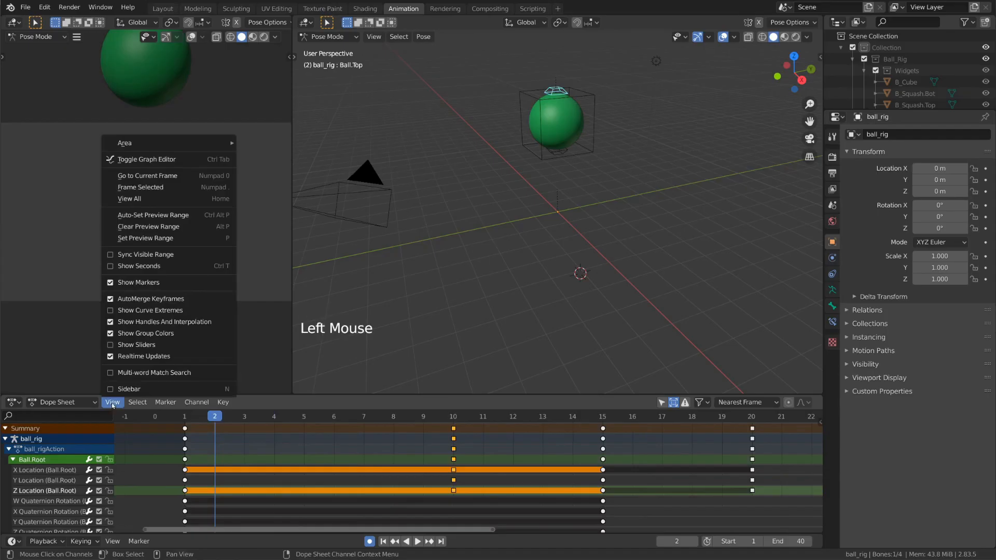
click(205, 199)
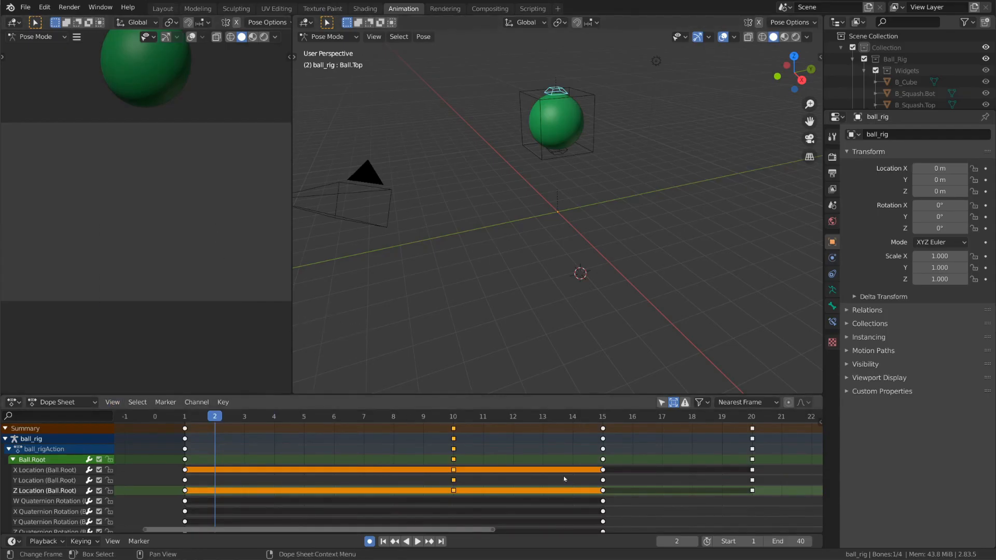
scroll(588, 481, down, 11)
scroll(588, 481, down, 6)
middle_drag(590, 482, 486, 495)
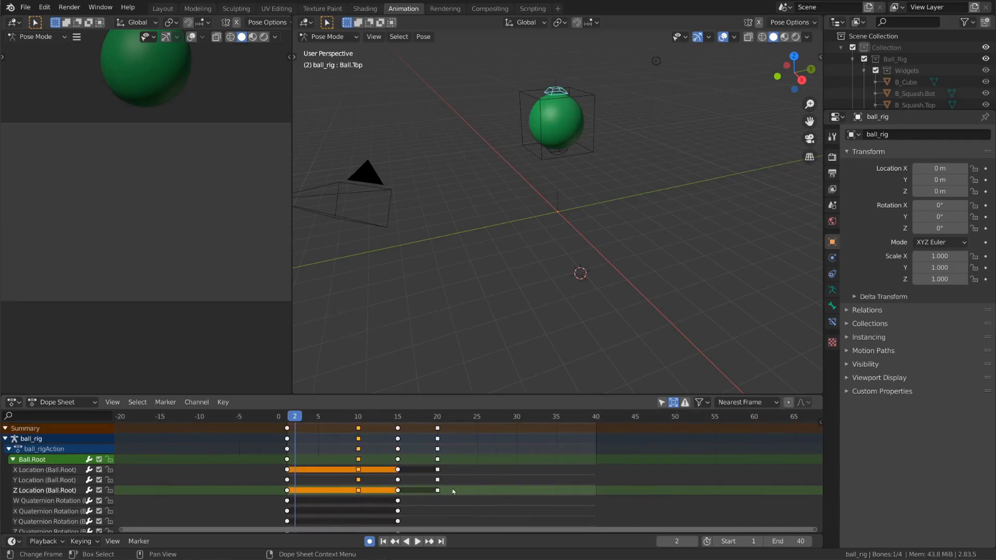
Step: Turn on Show Sliders for the channels, try raising the Z Location value at frame 2, and undo it
click(112, 403)
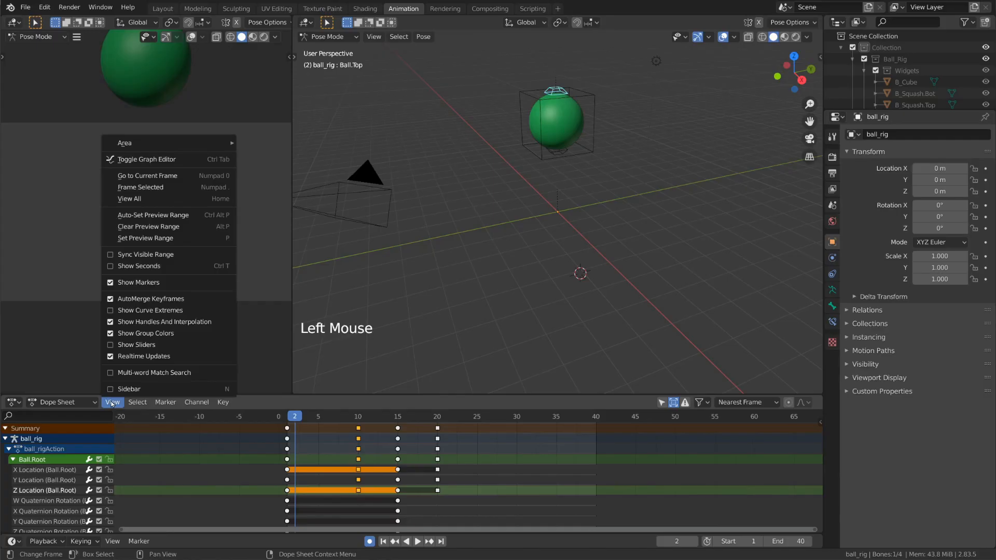
click(110, 345)
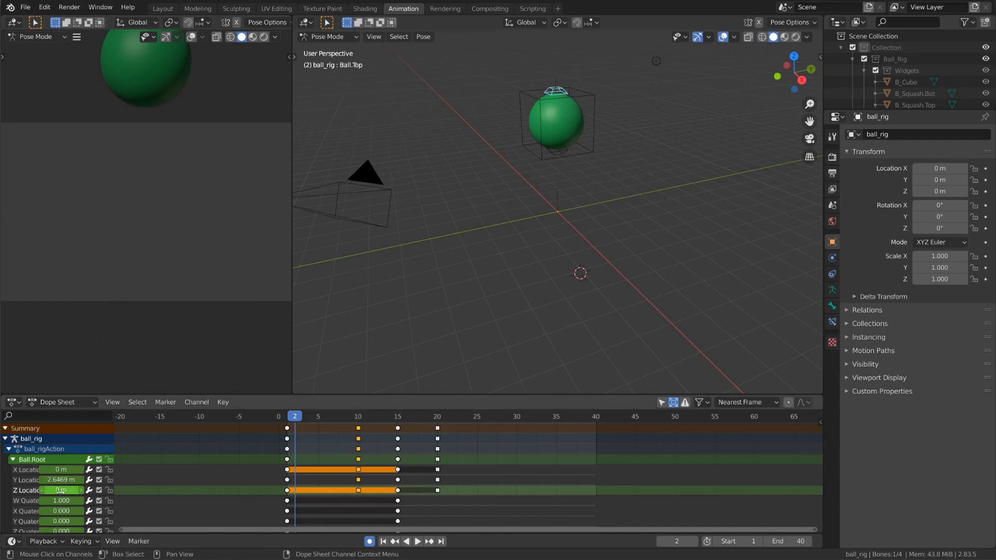
drag(62, 491, 120, 491)
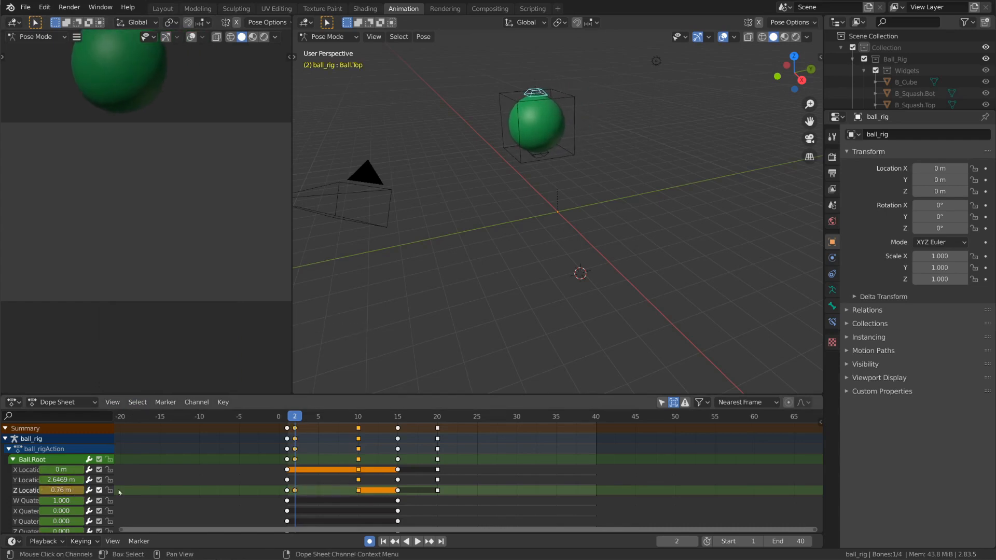
key(ctrl+z)
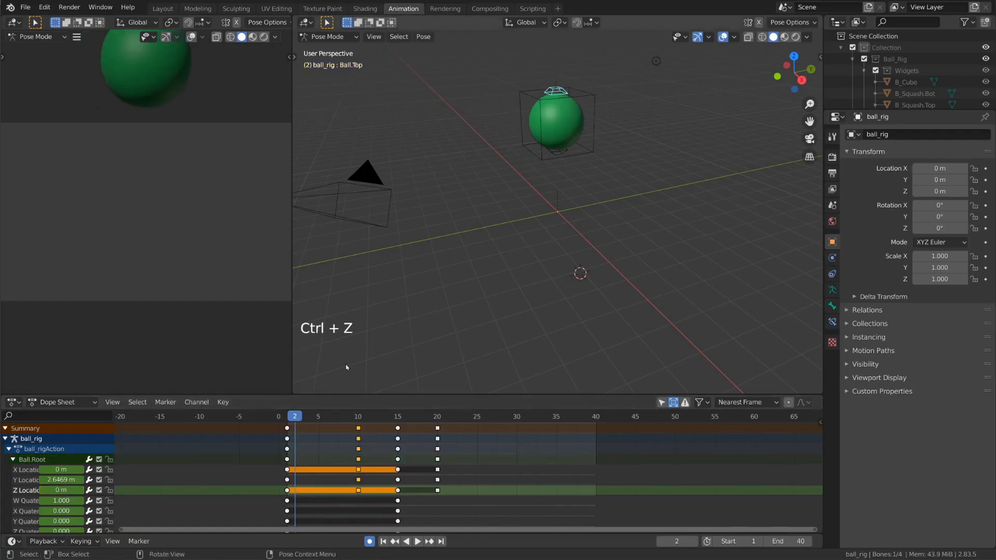
Step: Show the Ball.Root control's Item transform values in the viewport sidebar, try changing its Z location and undo it
click(592, 151)
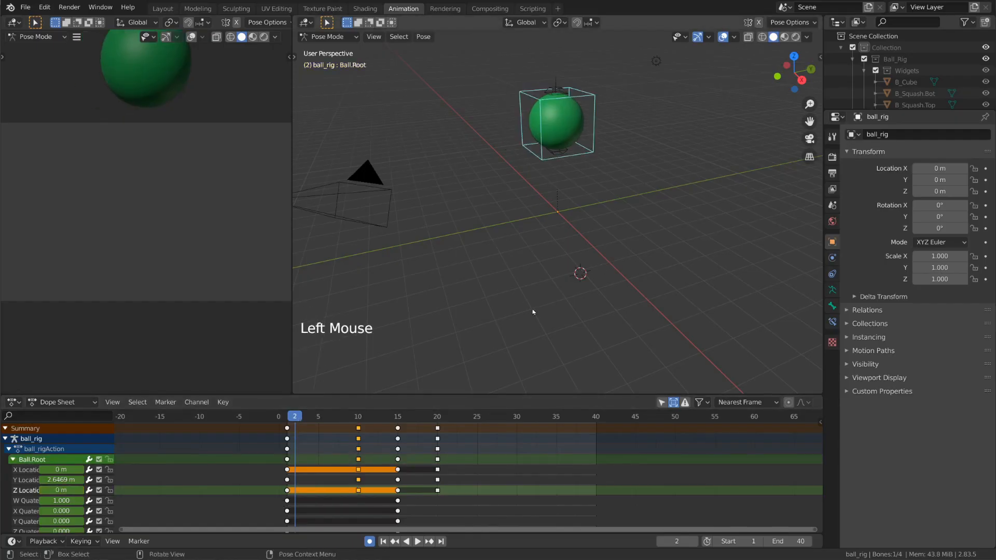
key(n)
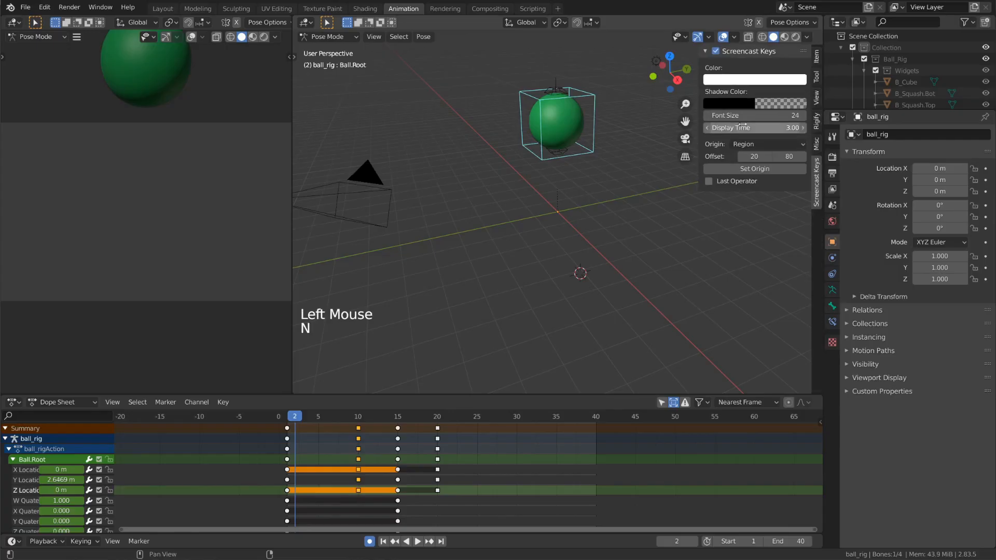
click(818, 57)
mouse_move(767, 102)
mouse_down()
mouse_move(752, 102)
mouse_move(802, 102)
mouse_move(751, 103)
mouse_up()
key(ctrl+z)
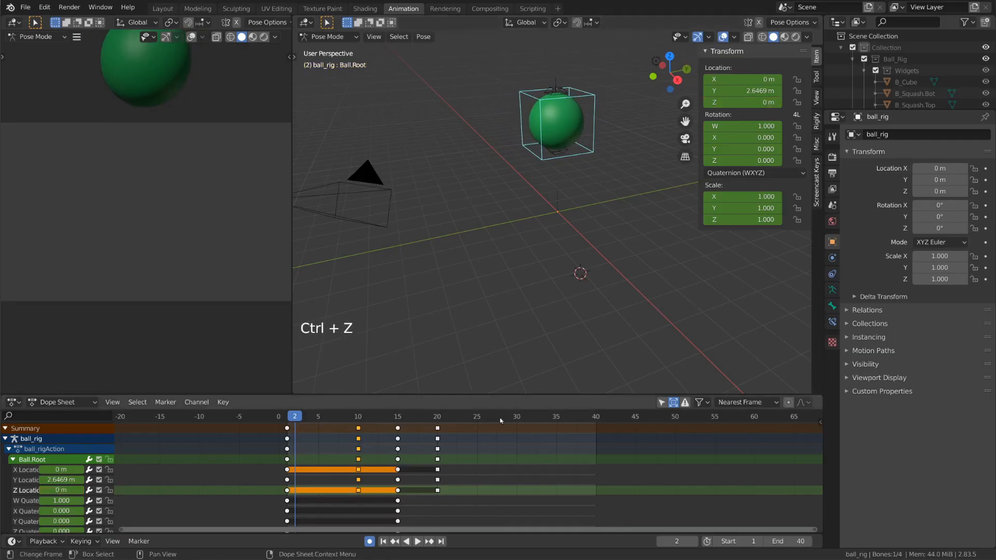
Step: Turn on Show Curve Extremes, select the Y Location channel and scrub through its keys to frame 14
drag(293, 421, 334, 418)
click(117, 402)
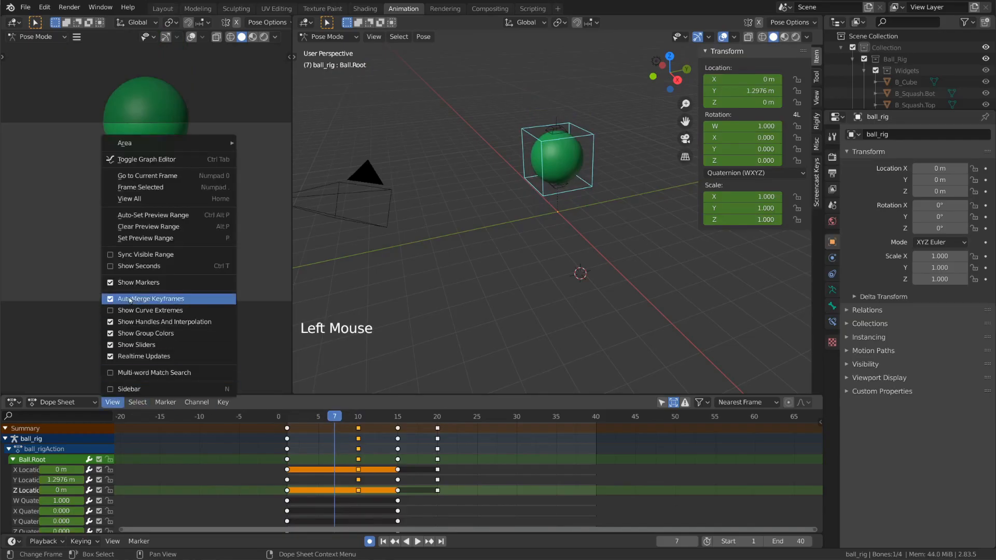
click(110, 315)
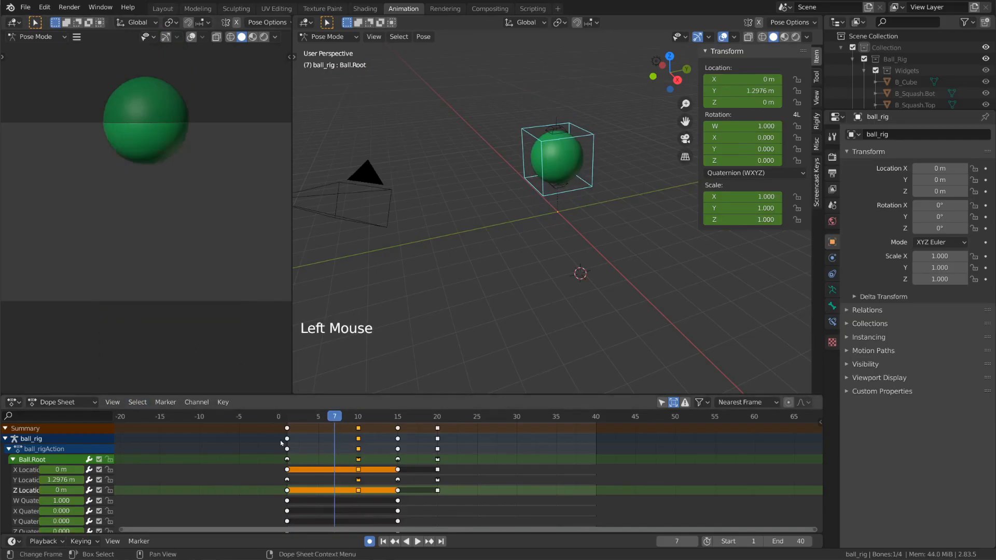
drag(302, 420, 322, 419)
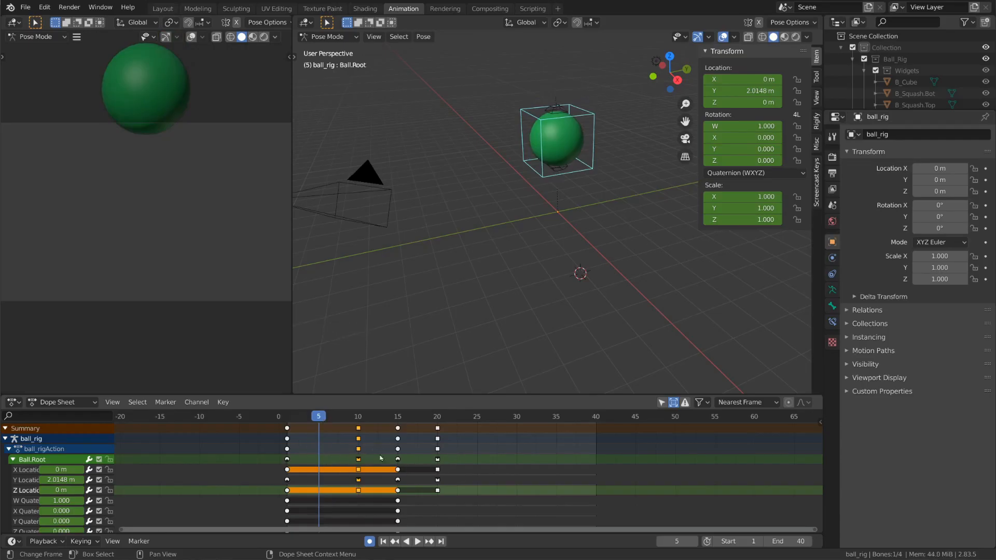
click(27, 480)
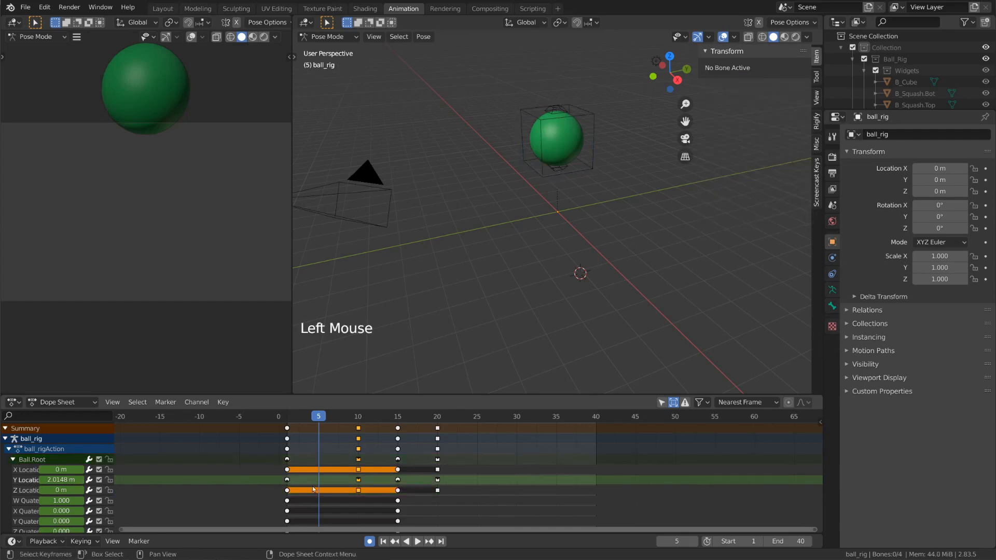
drag(282, 418, 390, 421)
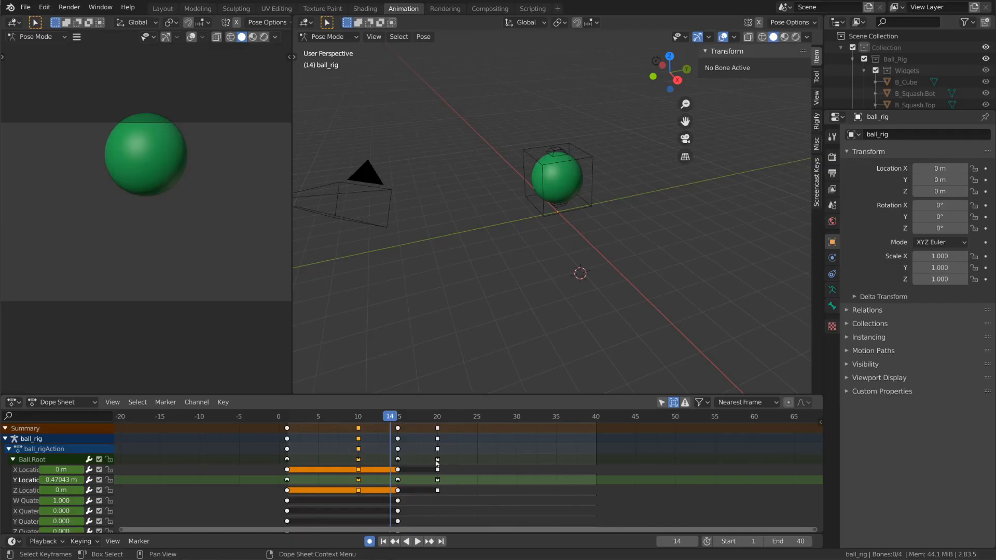
mouse_move(410, 503)
middle_down()
mouse_move(430, 459)
mouse_move(472, 474)
mouse_move(413, 499)
middle_up()
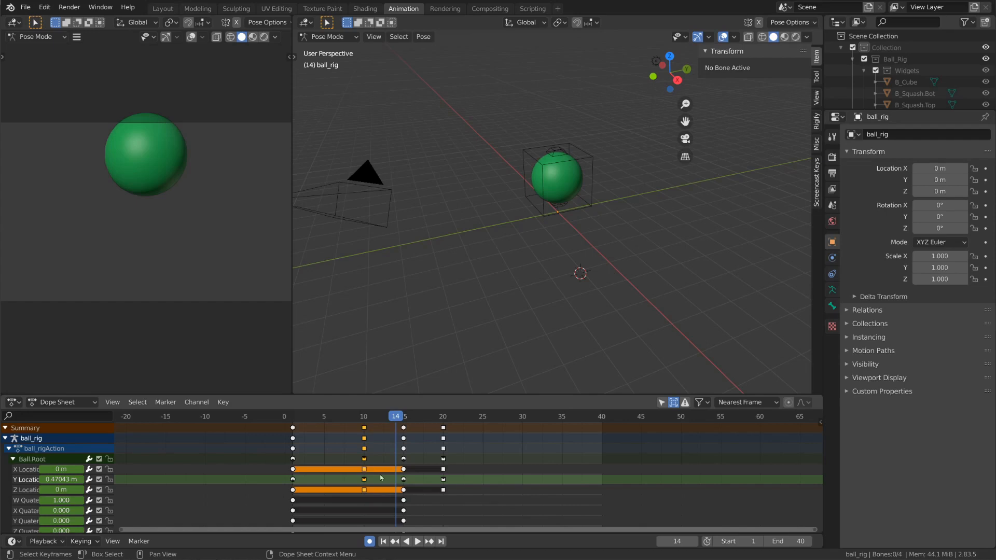
Step: Open the Graph Editor with no bone selected, and switch back to the Dope Sheet
click(113, 403)
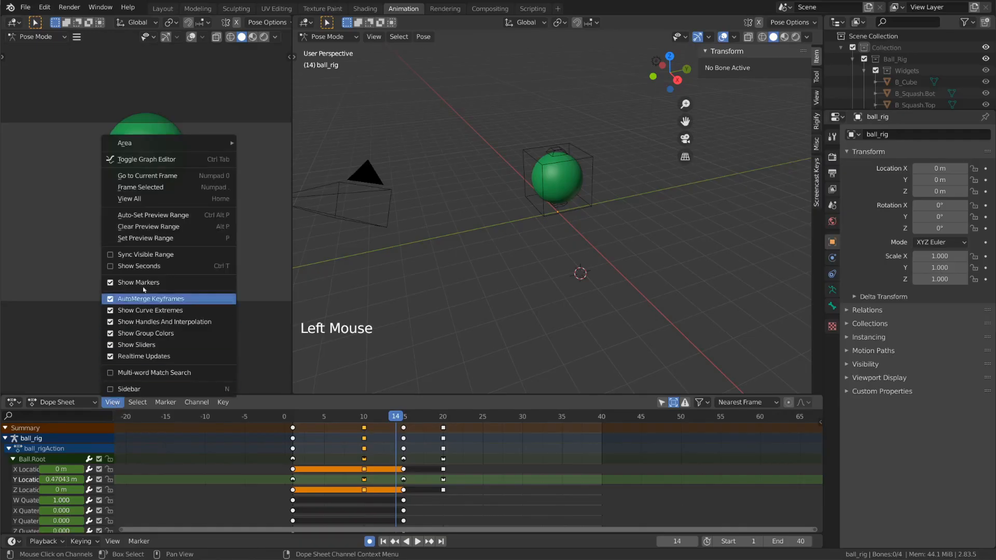
click(192, 160)
scroll(363, 467, down, 4)
scroll(389, 486, down, 3)
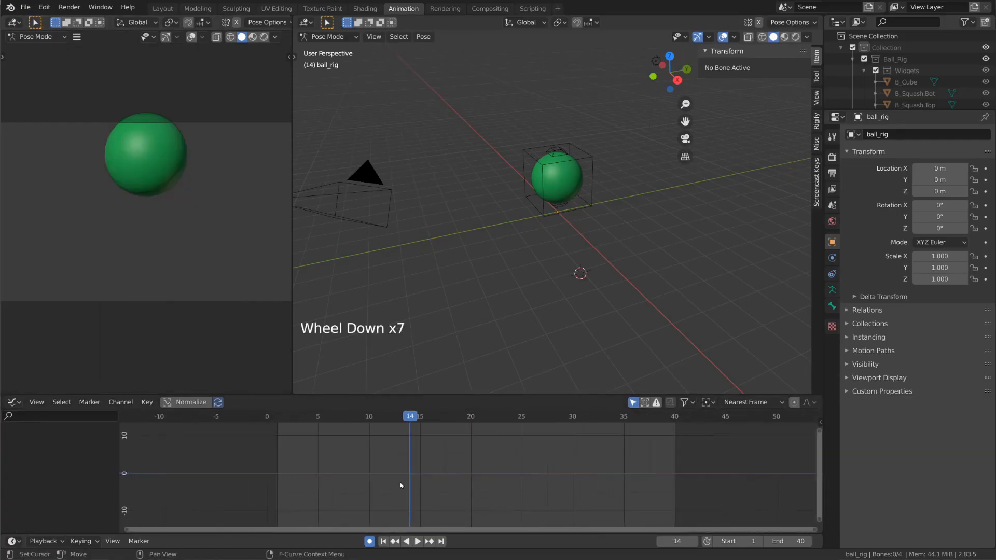
key(ctrl+Tab)
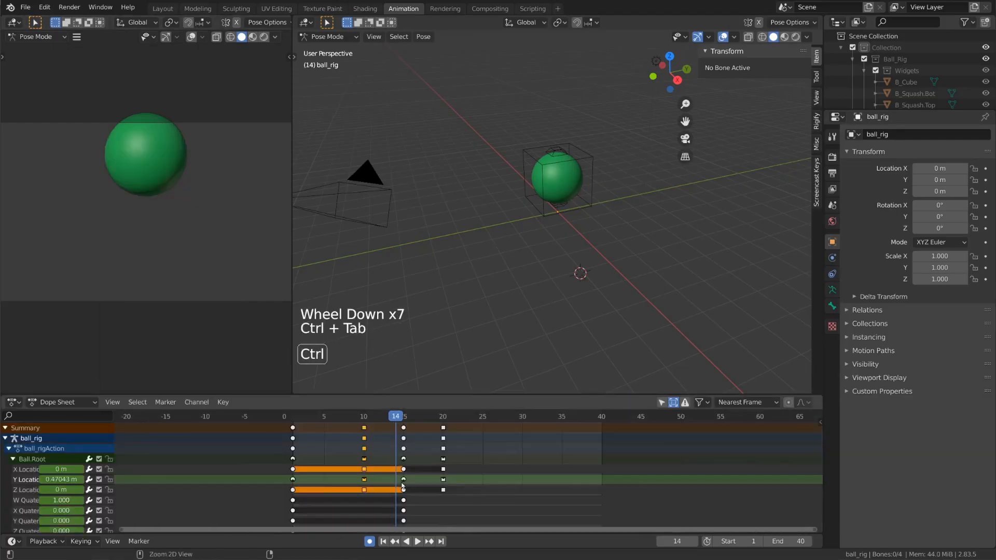
Step: Select the Ball.Root control, switch to the Graph Editor and frame the selected keys on its curves
click(590, 198)
key(ctrl+Tab)
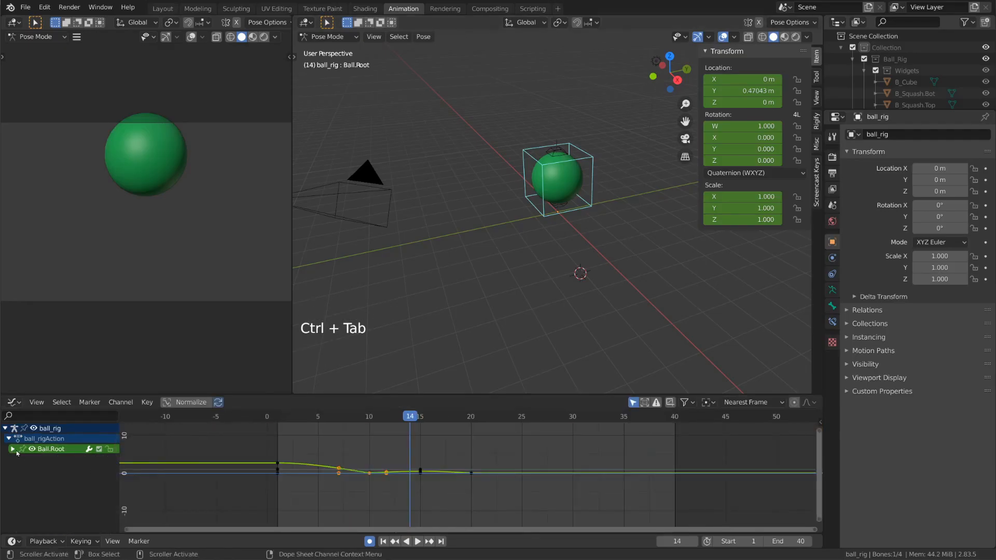
scroll(282, 500, up, 4)
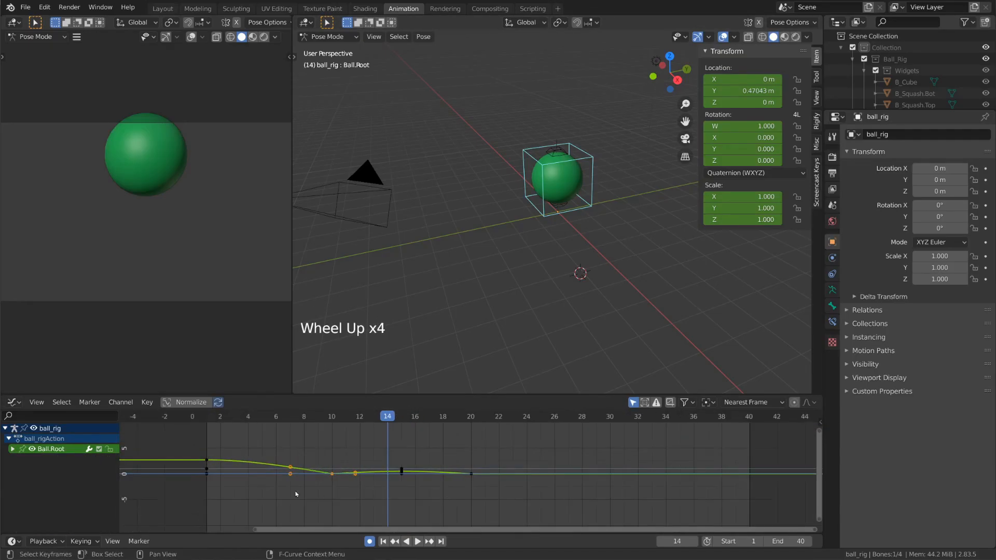
middle_drag(282, 500, 362, 497)
scroll(362, 497, up, 4)
scroll(362, 497, up, 1)
key(KP_Decimal)
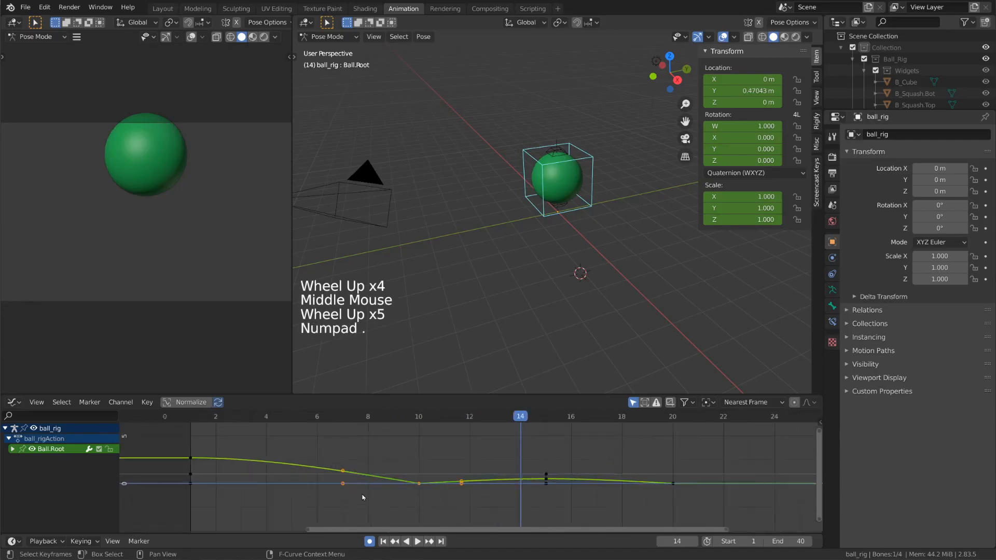
Step: Frame all of the Ball.Root curves in the Graph Editor and expand the Ball.Root group to list its channels
scroll(382, 488, down, 7)
scroll(382, 487, down, 11)
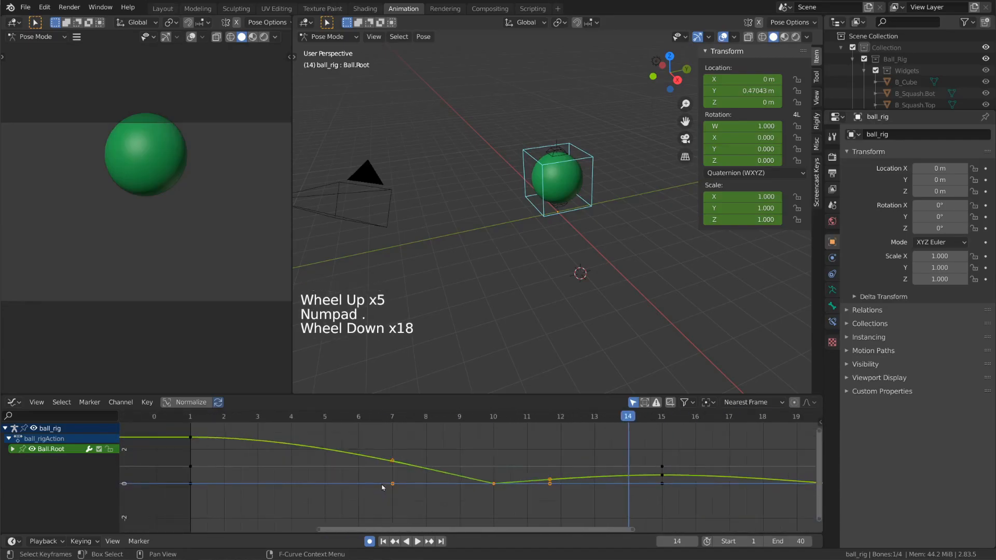
key(Home)
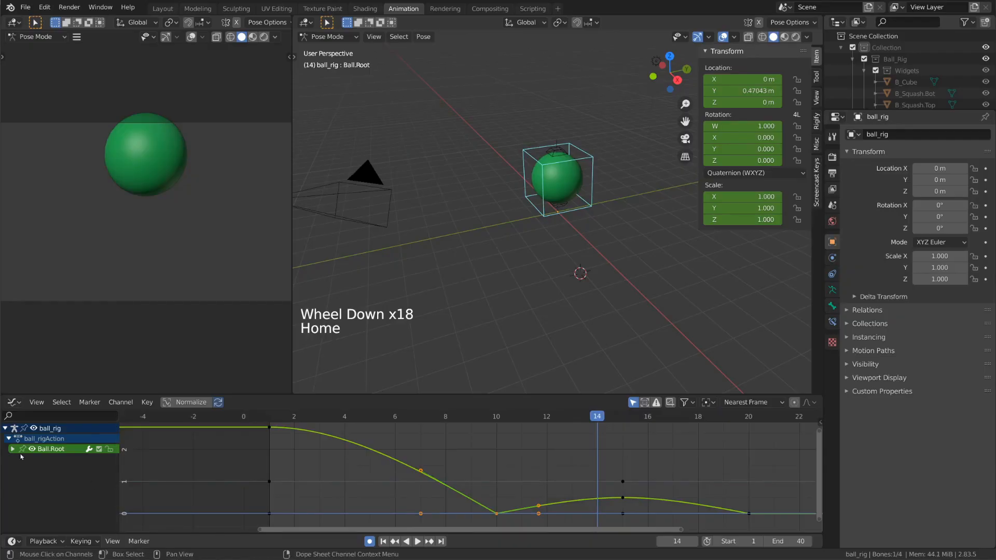
click(12, 449)
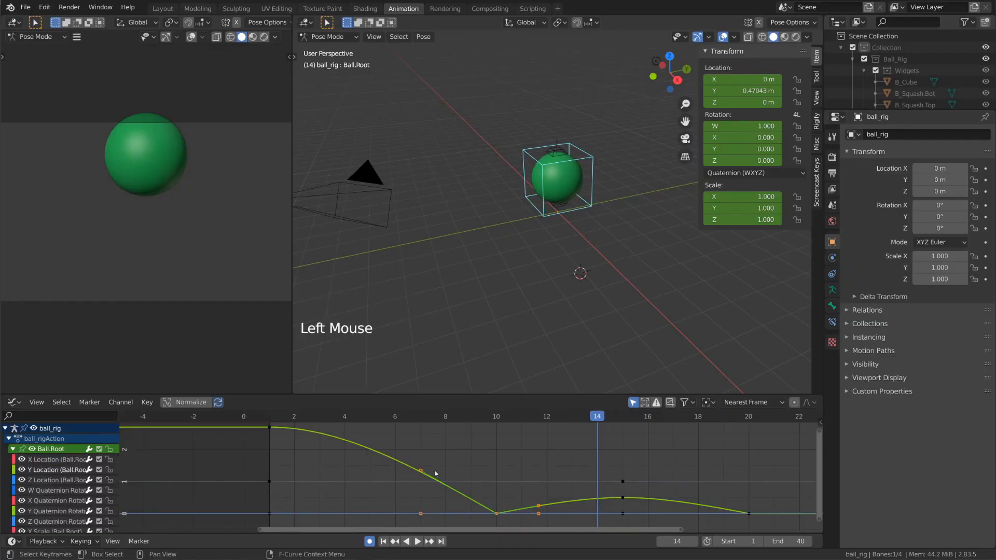
Step: Try moving the selected frame 10 key on the Y Location curve in time and value, and cancel the move
middle_drag(497, 511, 580, 504)
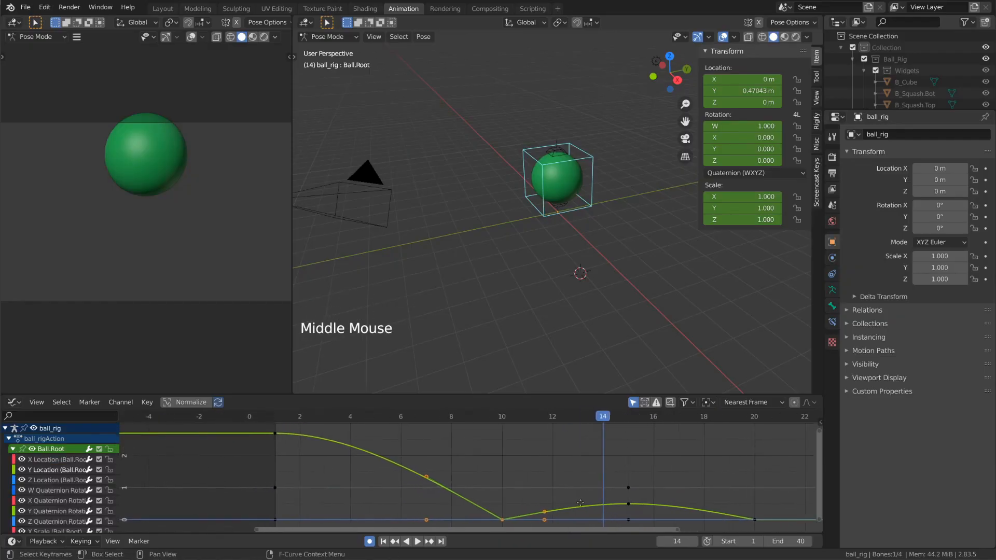
key(g)
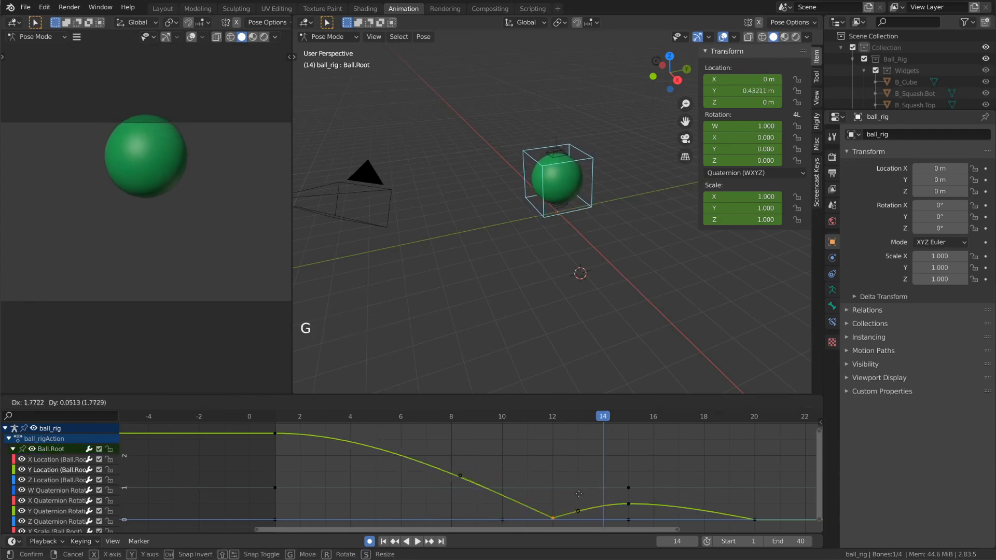
right_click(502, 482)
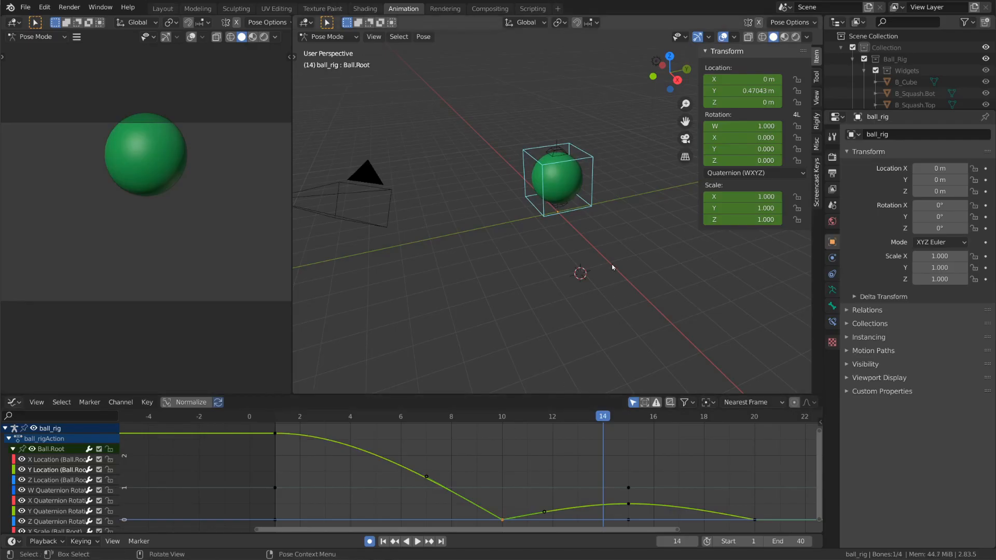
Step: Toggle back to the Dope Sheet, select the summary keys at frame 10 and try moving them
click(37, 402)
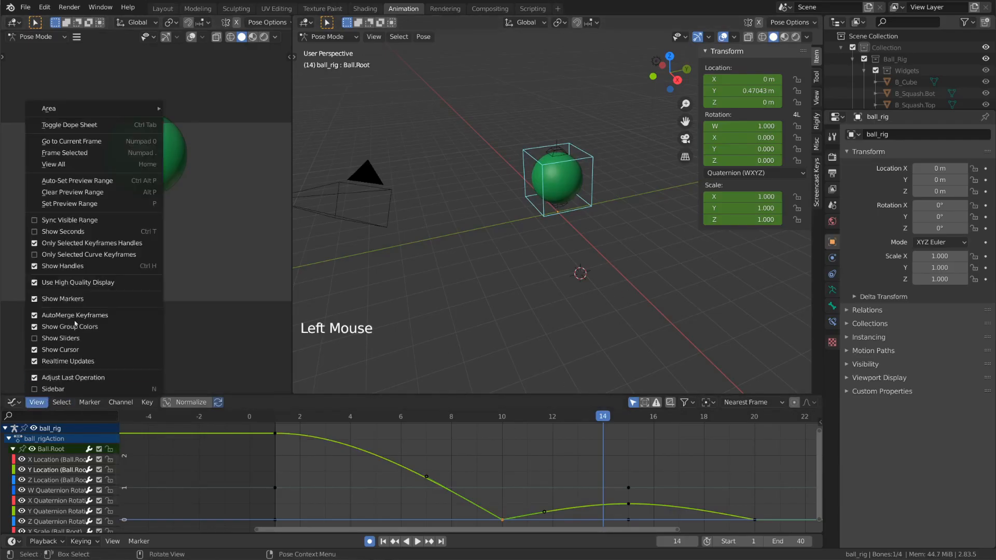
click(127, 125)
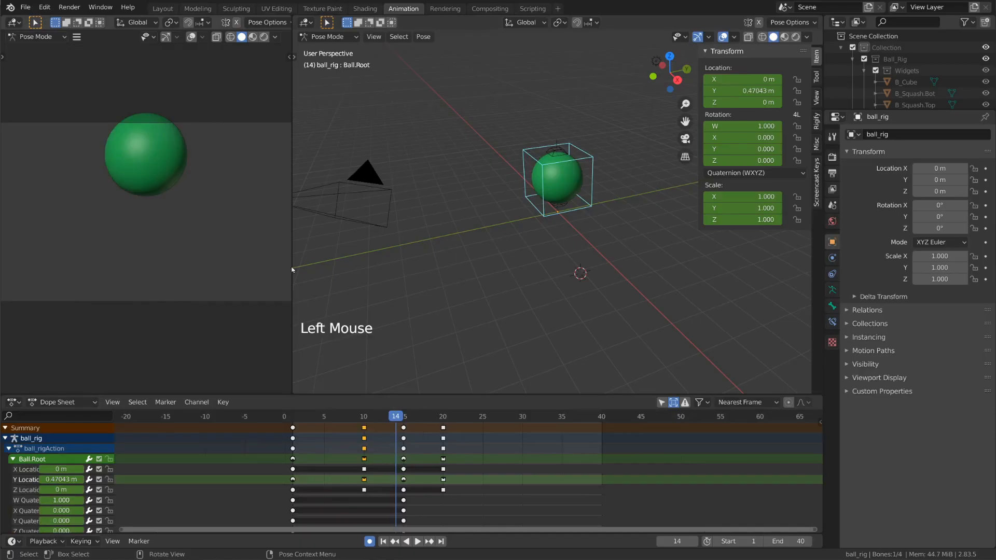
click(364, 428)
key(g)
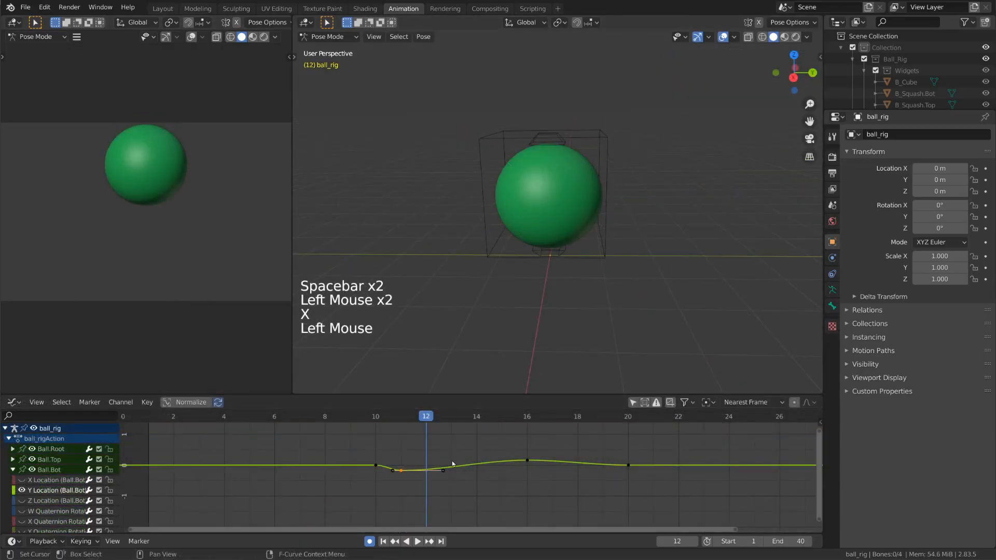
Step: Rotate the handles of the selected frame 11 key on Ball.Bot's Y Location curve so they slope downward
key(r)
key(r)
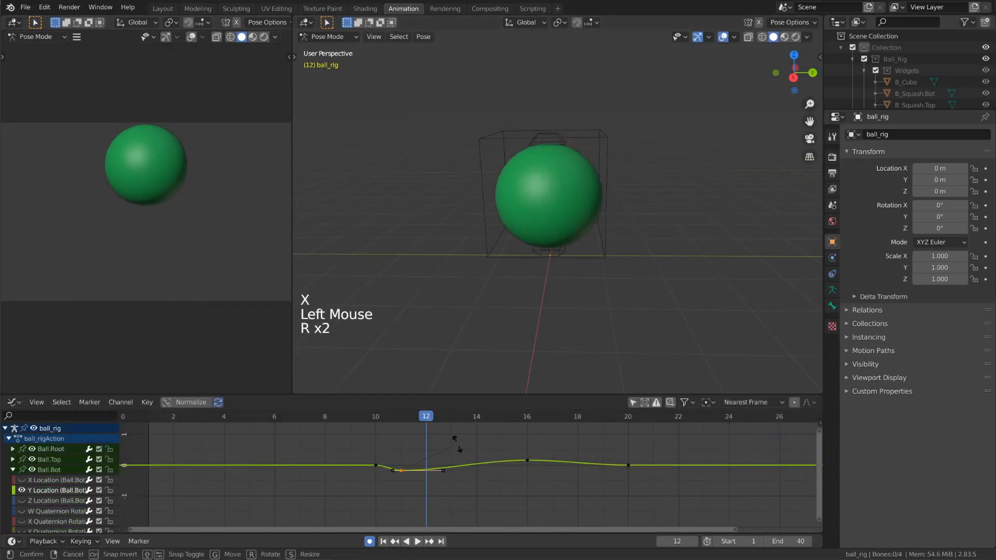
right_click(458, 458)
key(r)
click(467, 460)
Step: Play back the animation to check the adjusted curve, and replay it from about frame 13
key(space)
key(space)
key(space)
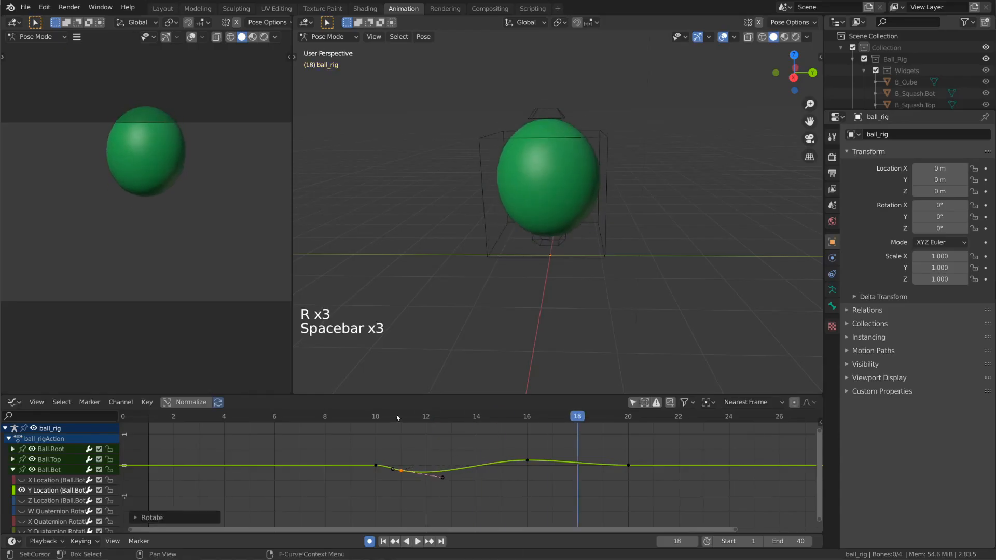
click(451, 417)
key(space)
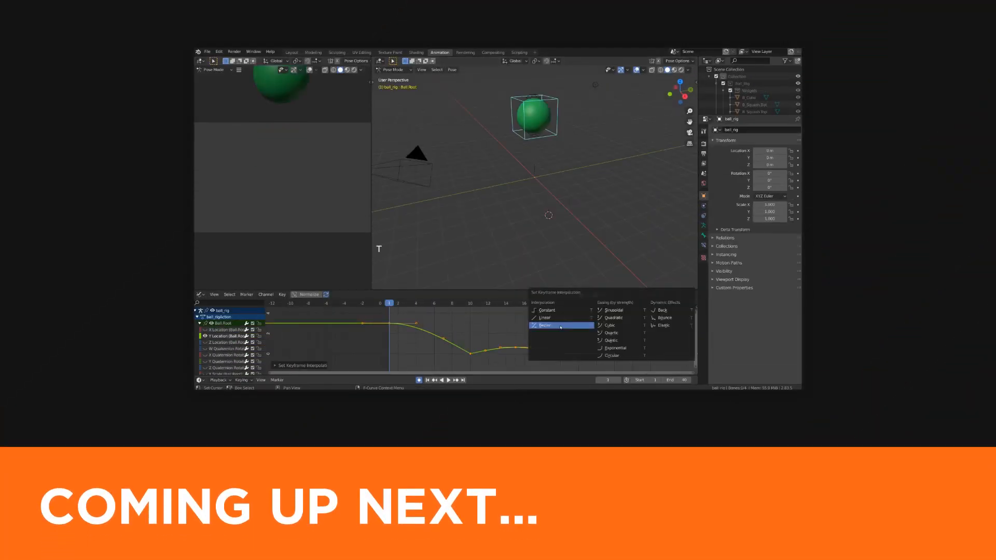
Step: Set the interpolation of the selected Y Location keyframes on Ball.Root to Constant
click(559, 318)
key(t)
click(566, 320)
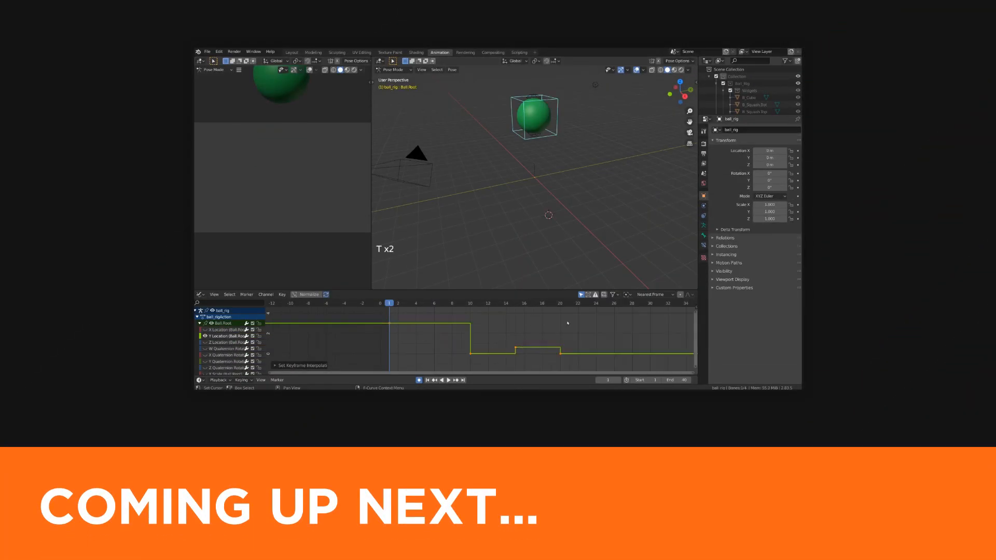